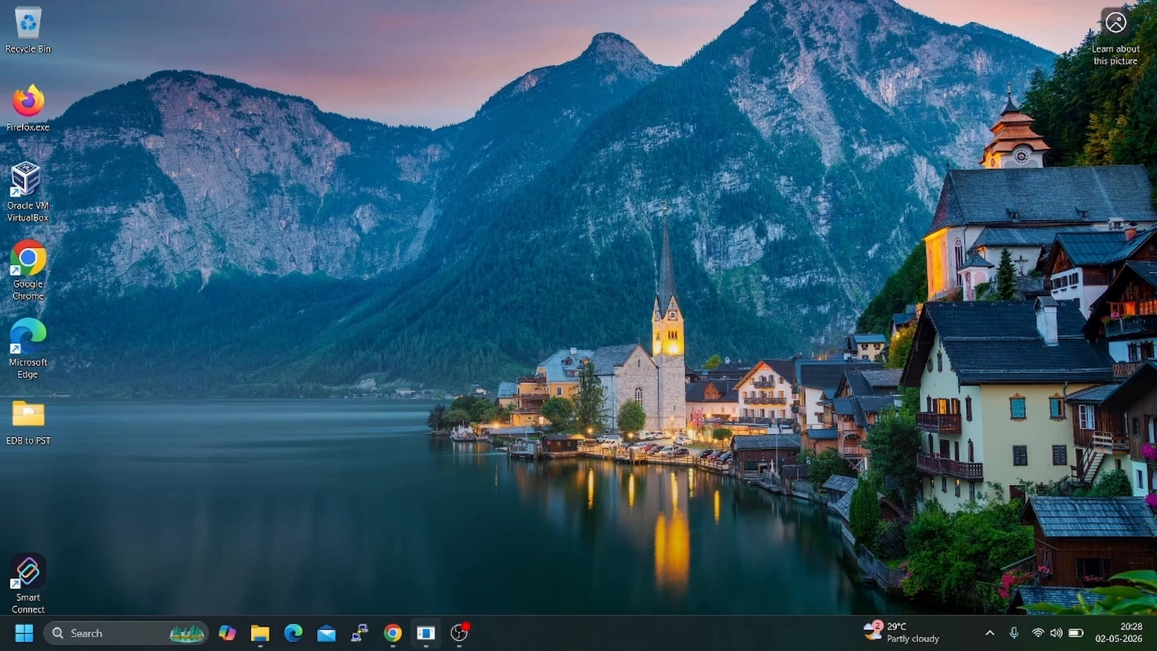
Open Google Chrome, search for "stellar converter for edb" and open Stellar Data Recovery's "EDB to PST converter" result
left_click(393, 633)
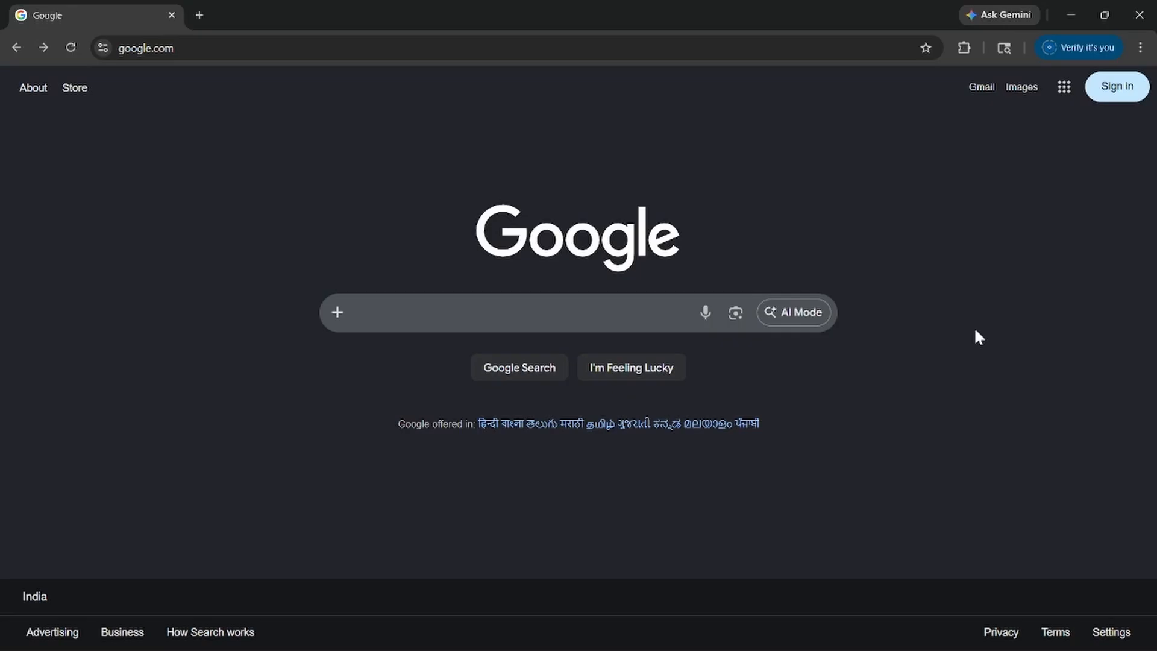
left_click(408, 315)
type("stell")
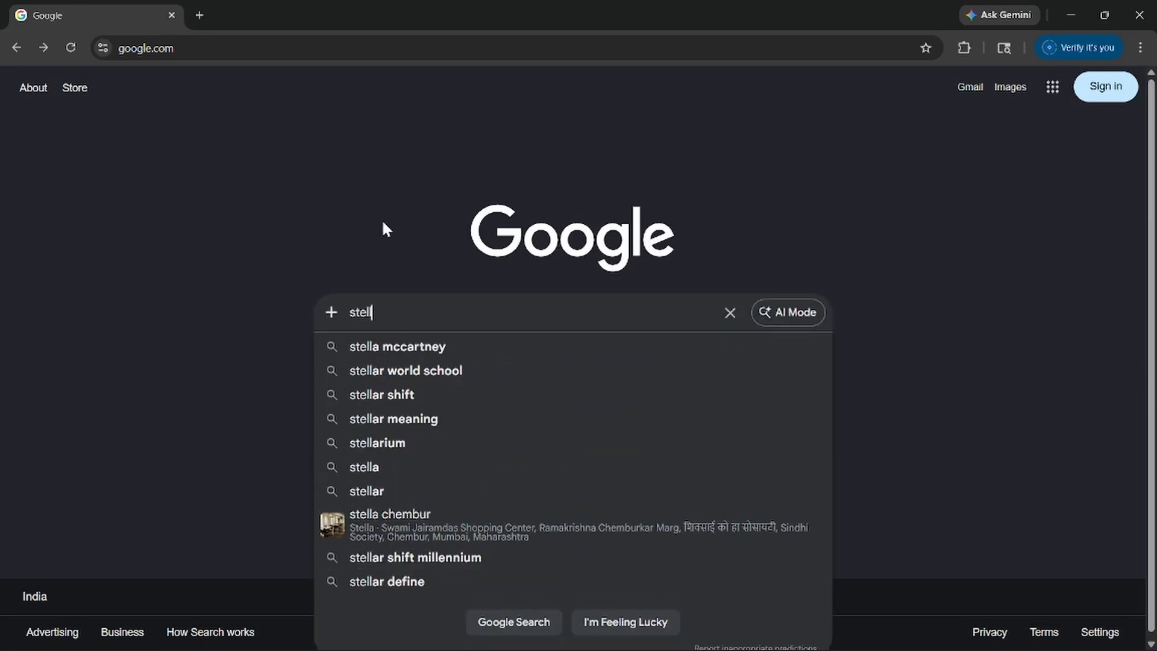
type("ar converter fo")
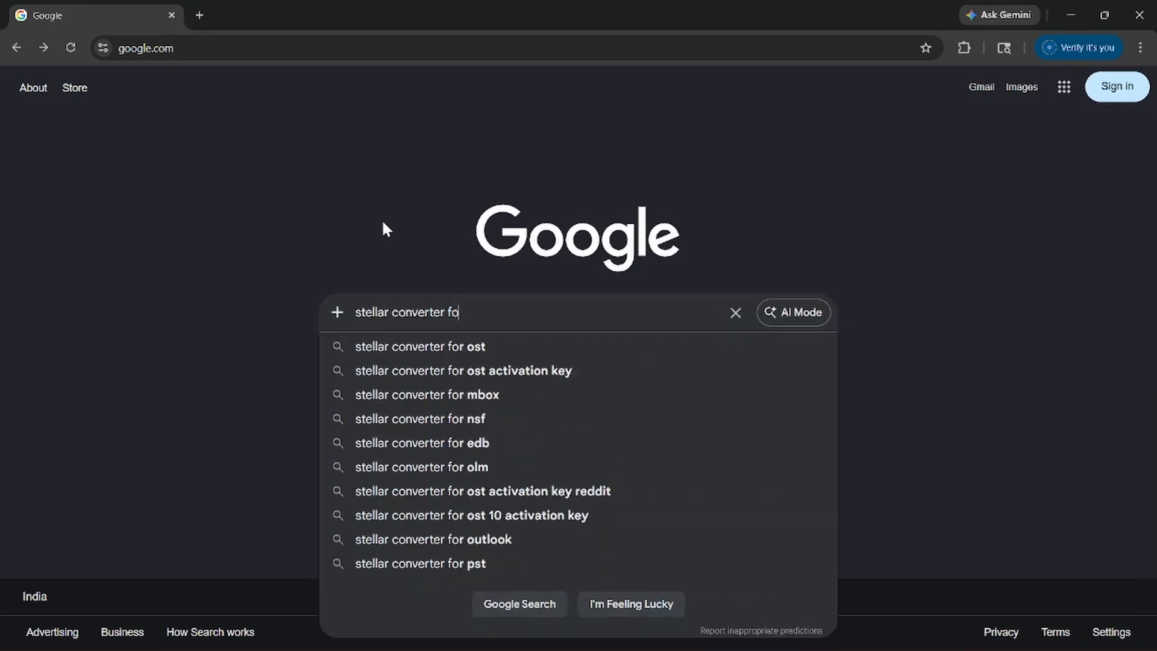
type("r edb")
left_click(328, 341)
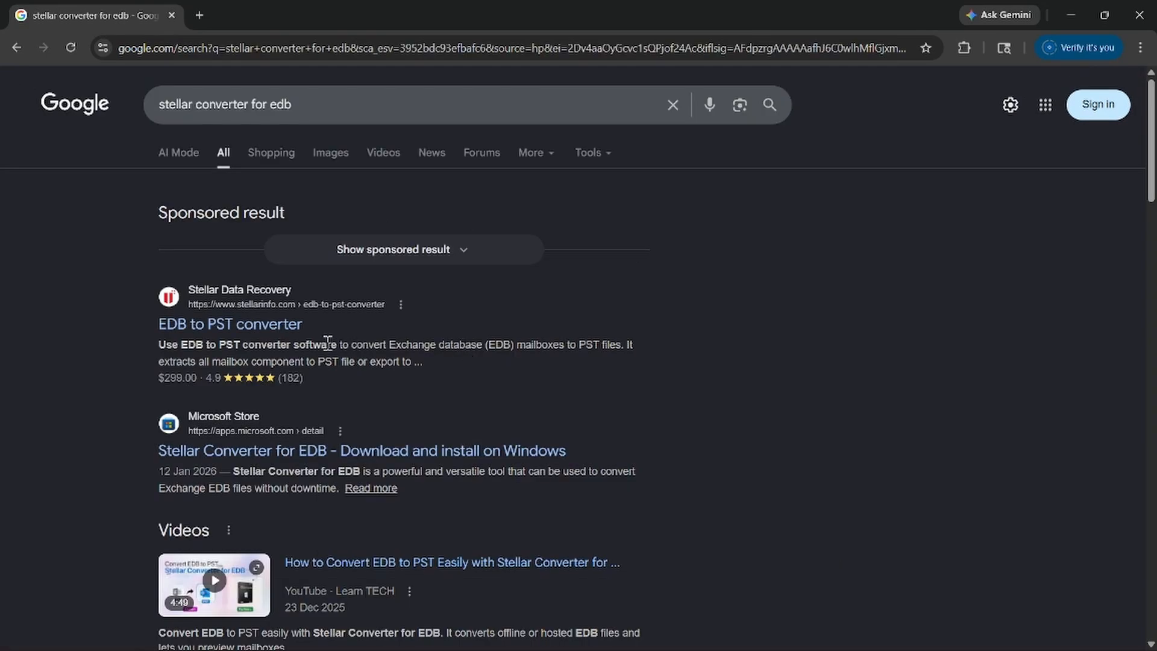
left_click(196, 326)
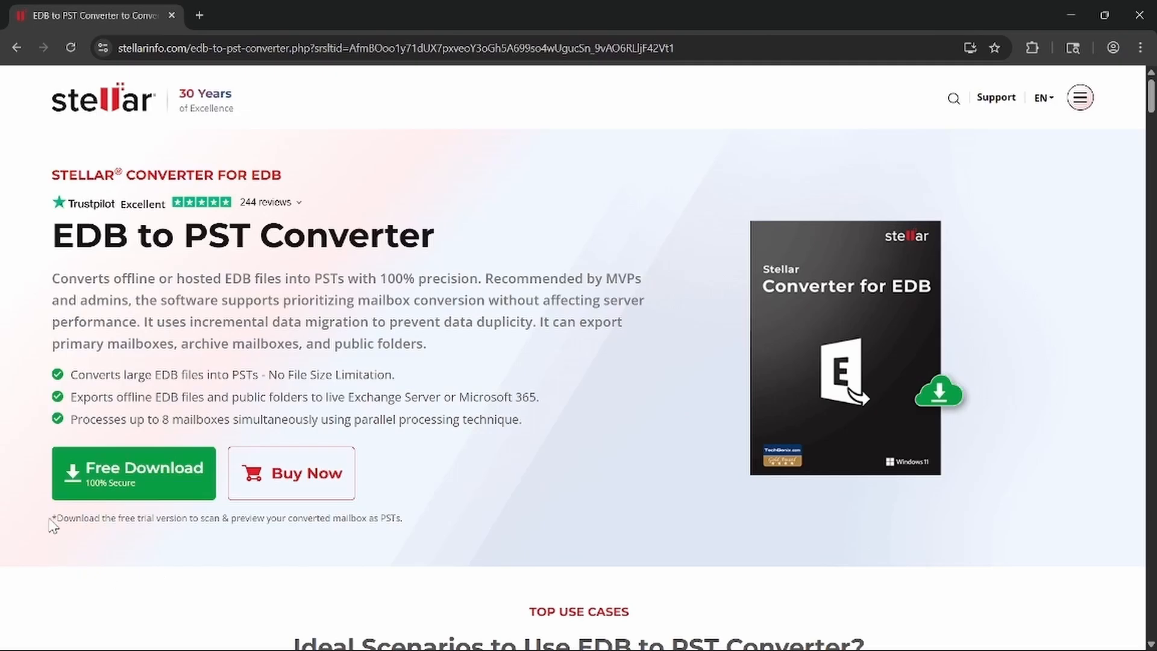
Review the product page's free trial note, use cases, edition pricing and awards down to the technical specifications
left_click_drag(55, 517, 402, 522)
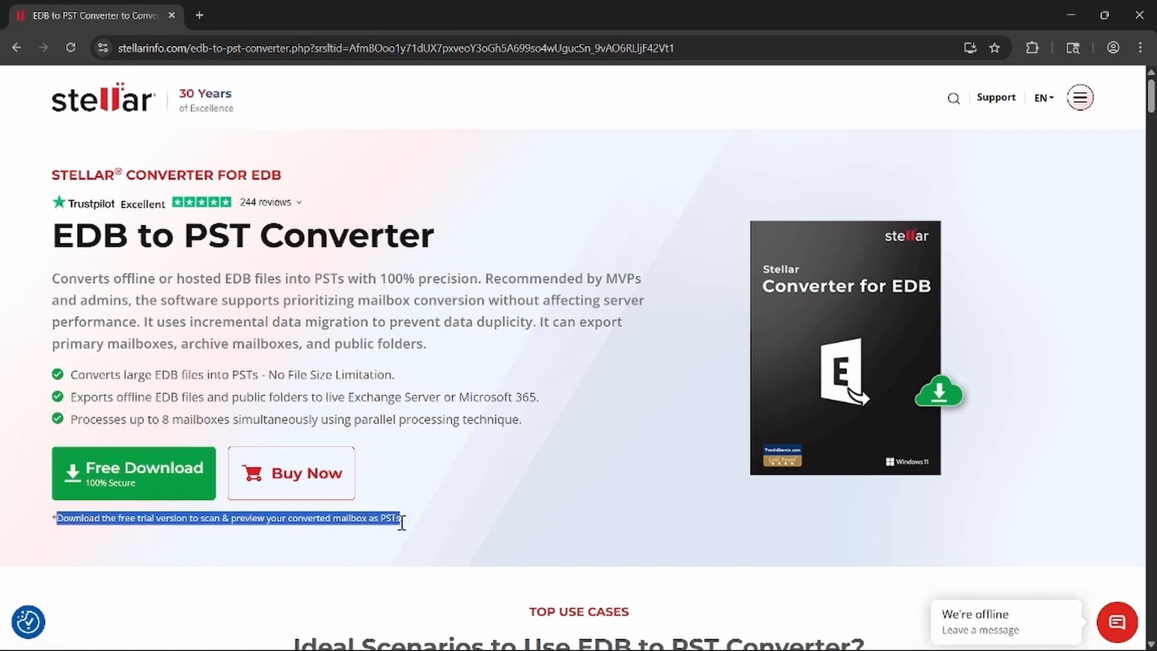
left_click(512, 527)
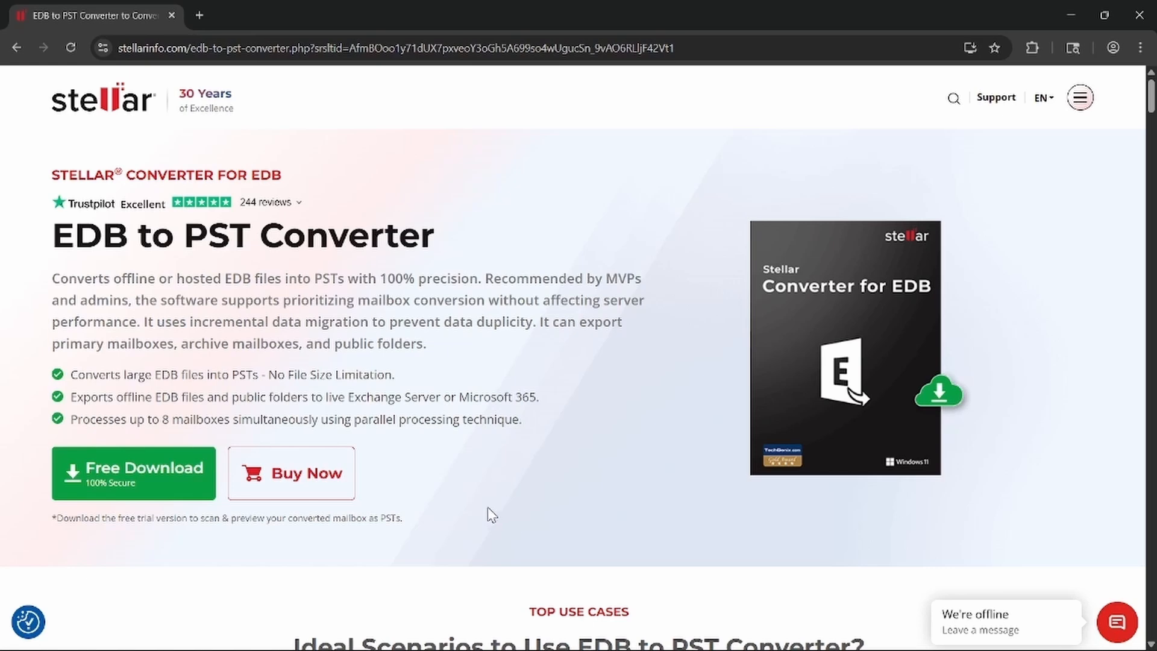
scroll(673, 426, "down", 20)
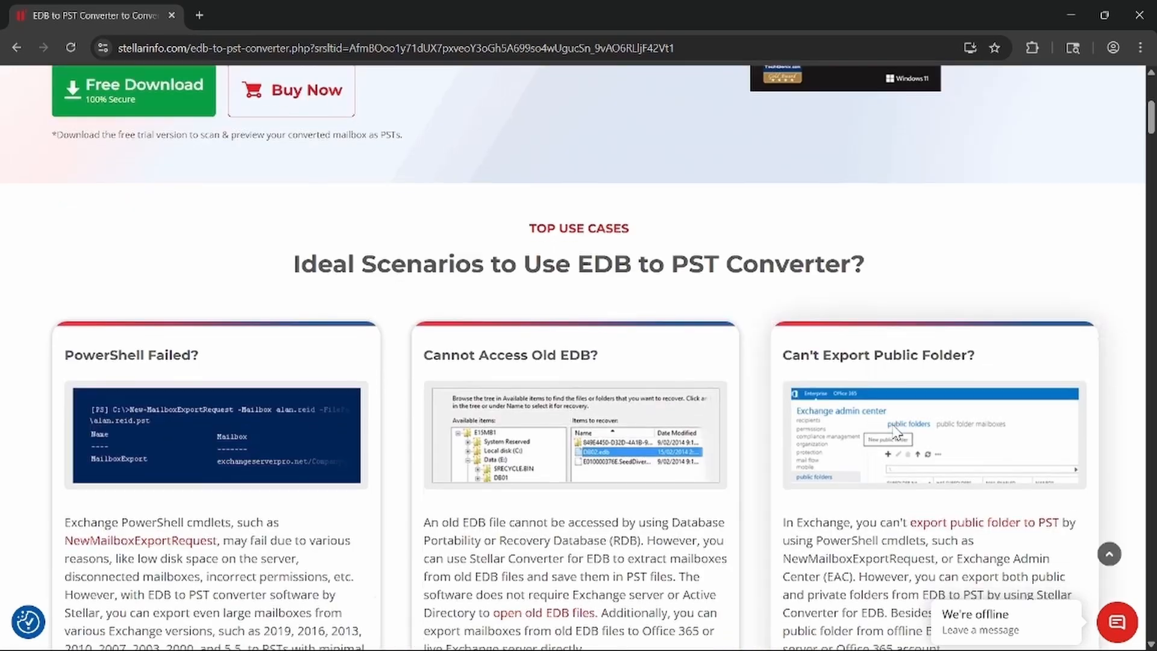
scroll(897, 432, "down", 15)
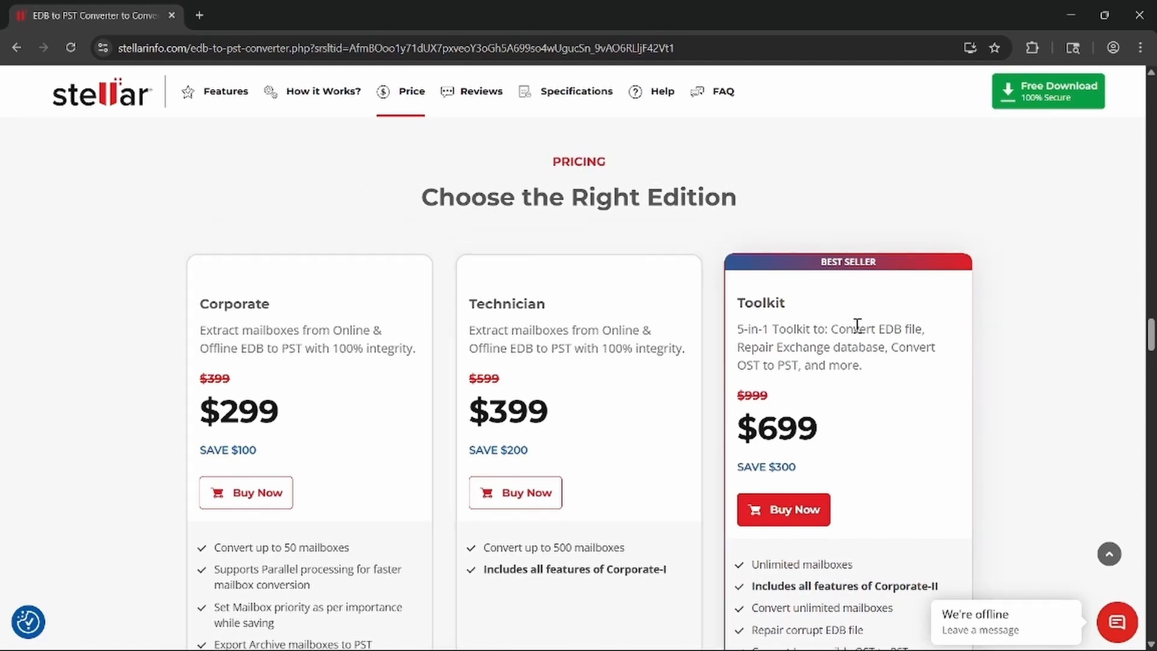
scroll(1047, 365, "down", 2)
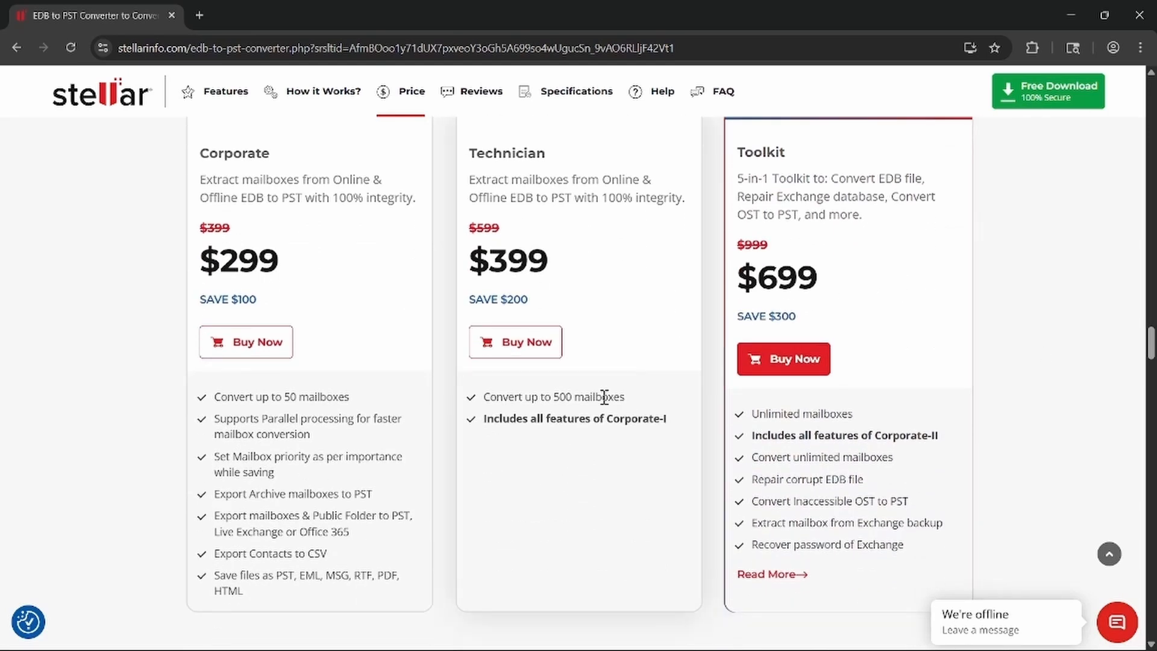
scroll(1077, 375, "down", 15)
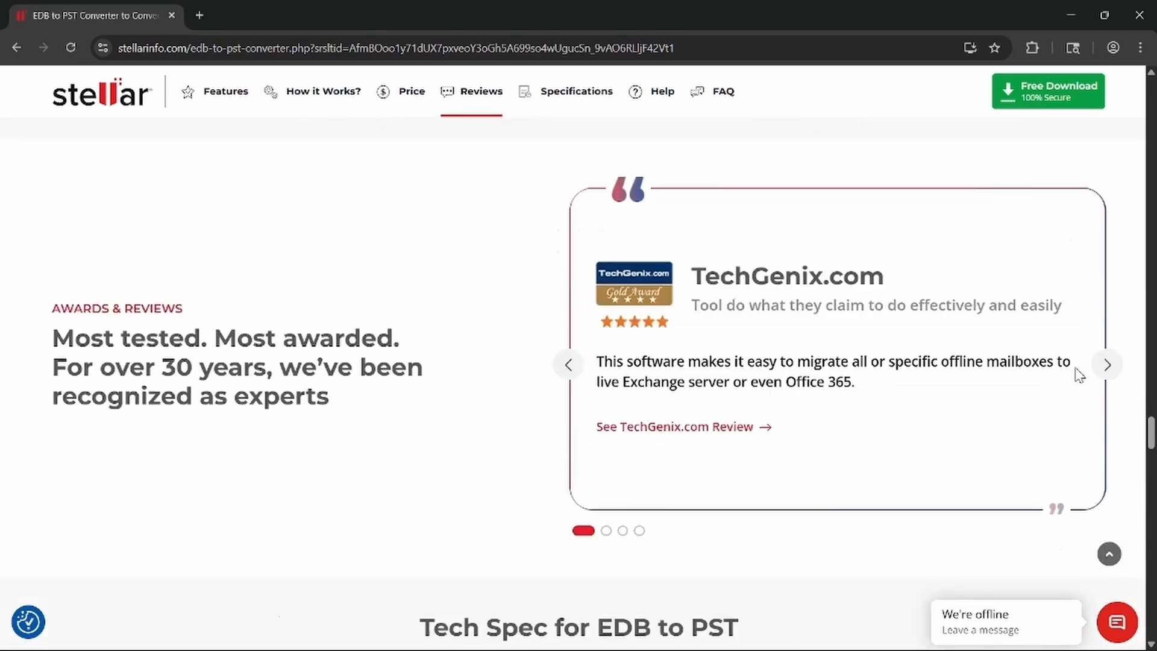
scroll(1077, 375, "down", 3)
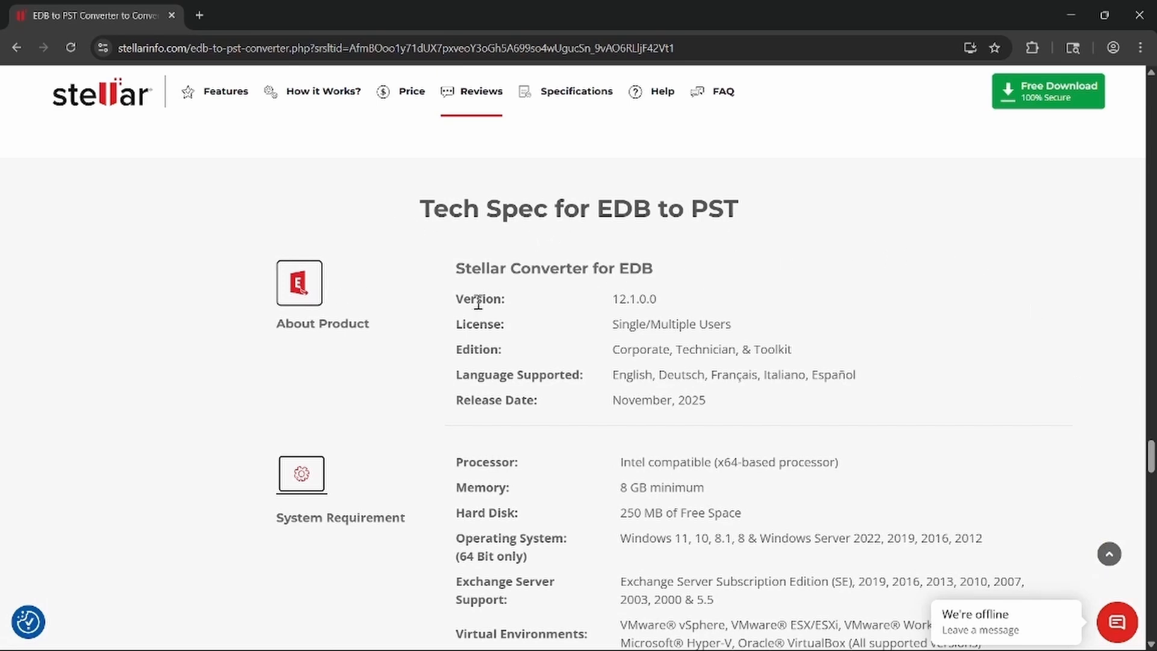
Examine the converter's version, hard disk requirement, supported operating systems and supported Exchange Server versions in the technical specifications
left_click_drag(668, 301, 609, 300)
left_click(723, 407)
scroll(709, 429, "down", 1)
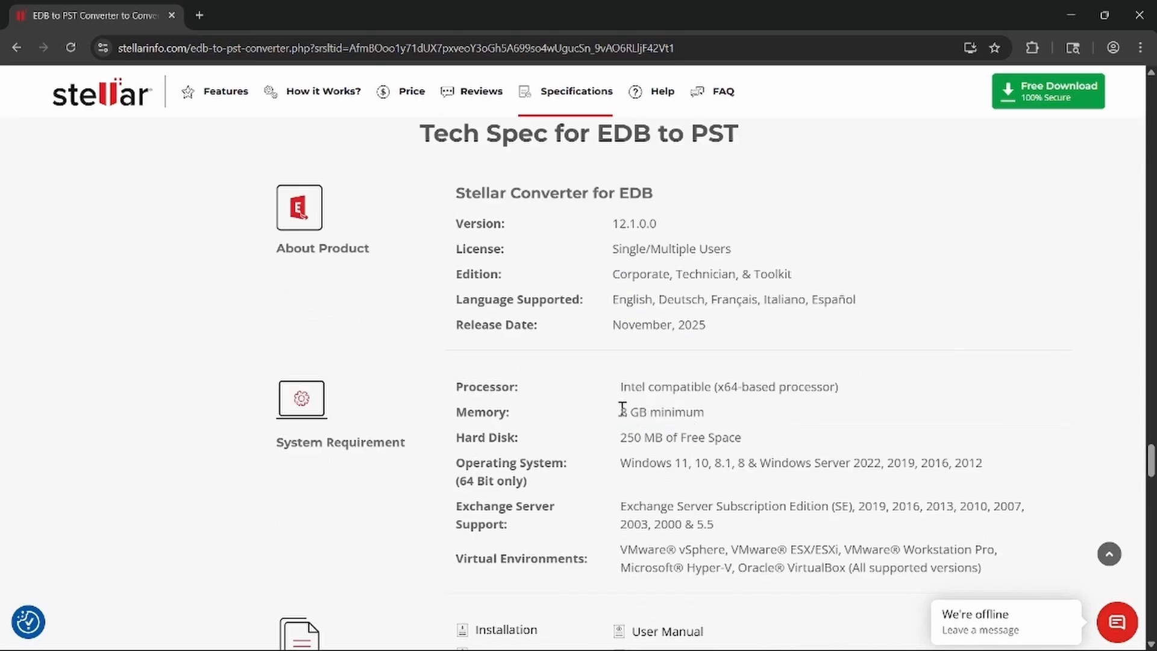
left_click_drag(620, 437, 743, 438)
left_click(773, 432)
left_click_drag(623, 459, 922, 465)
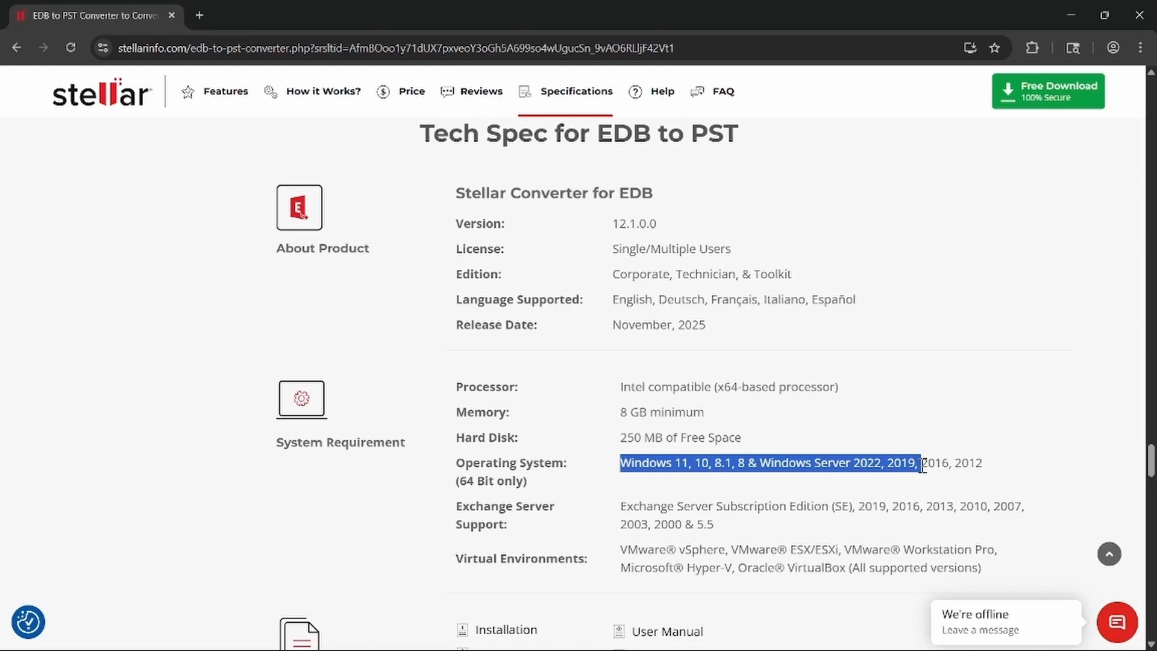
left_click(627, 507)
left_click_drag(620, 510, 717, 526)
left_click(743, 533)
scroll(744, 533, "down", 1)
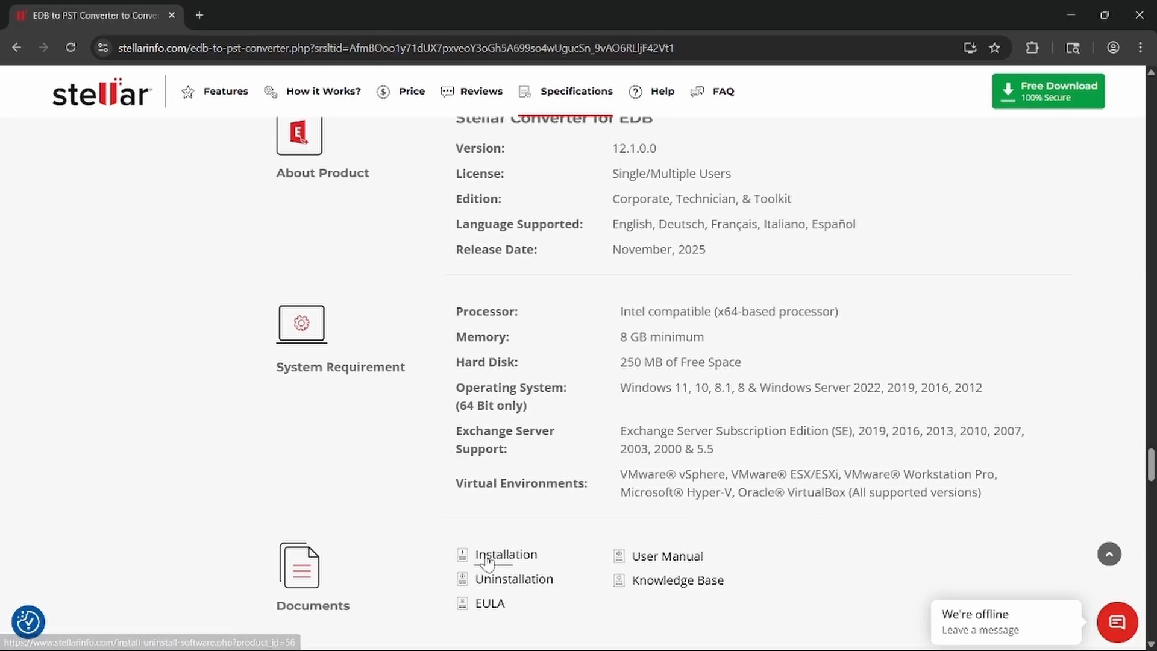
Download the free version of Stellar Converter for EDB from the product page and run the downloaded installer
scroll(834, 524, "up", 15)
scroll(834, 524, "up", 20)
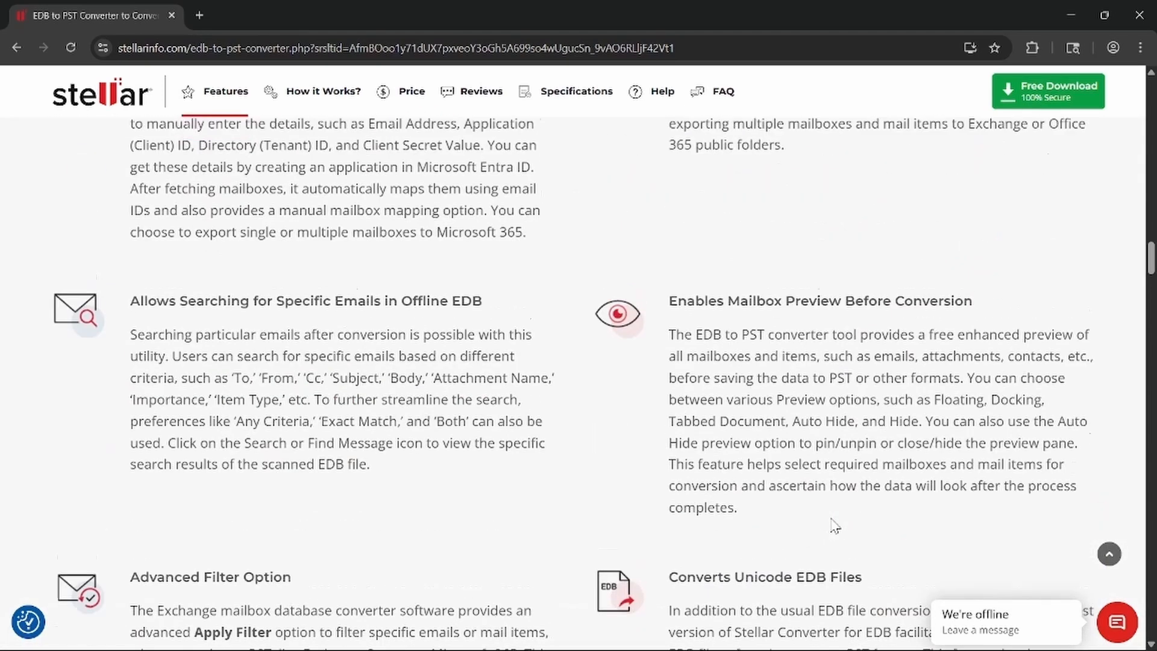
scroll(835, 524, "up", 10)
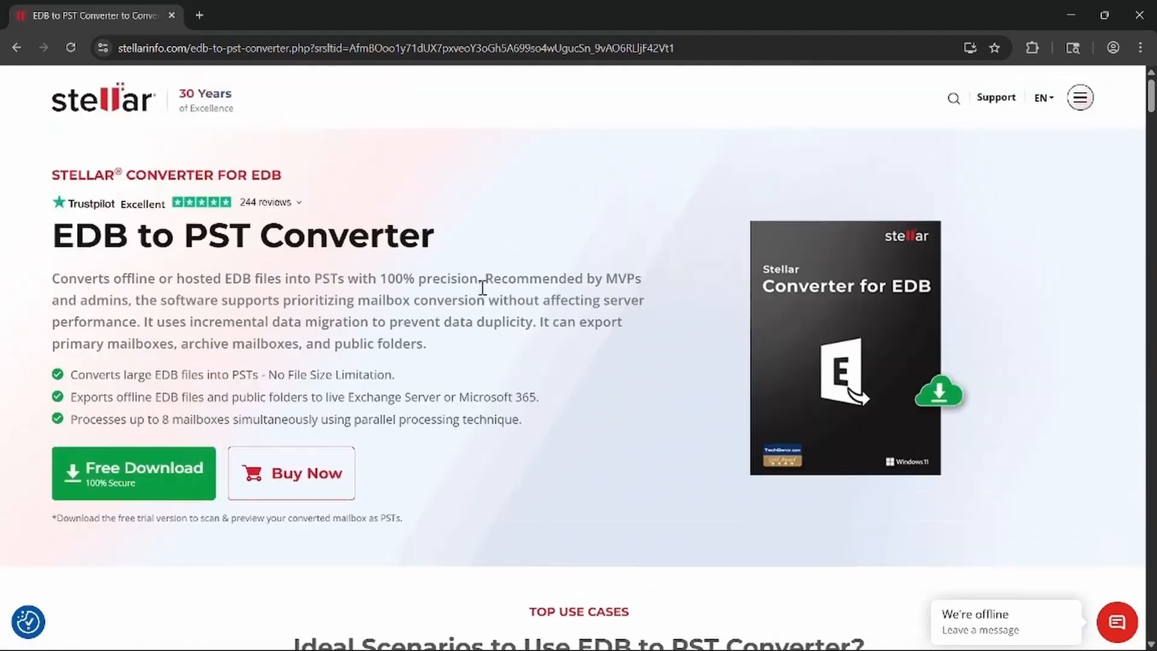
left_click(111, 475)
left_click(1085, 49)
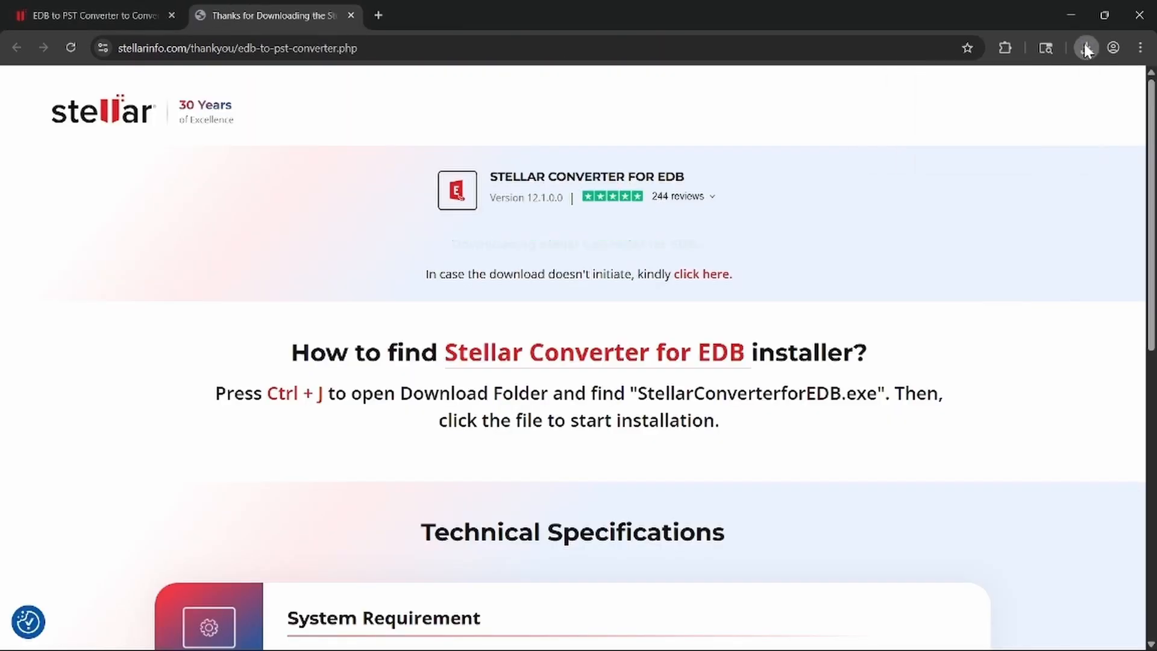
left_click(1085, 48)
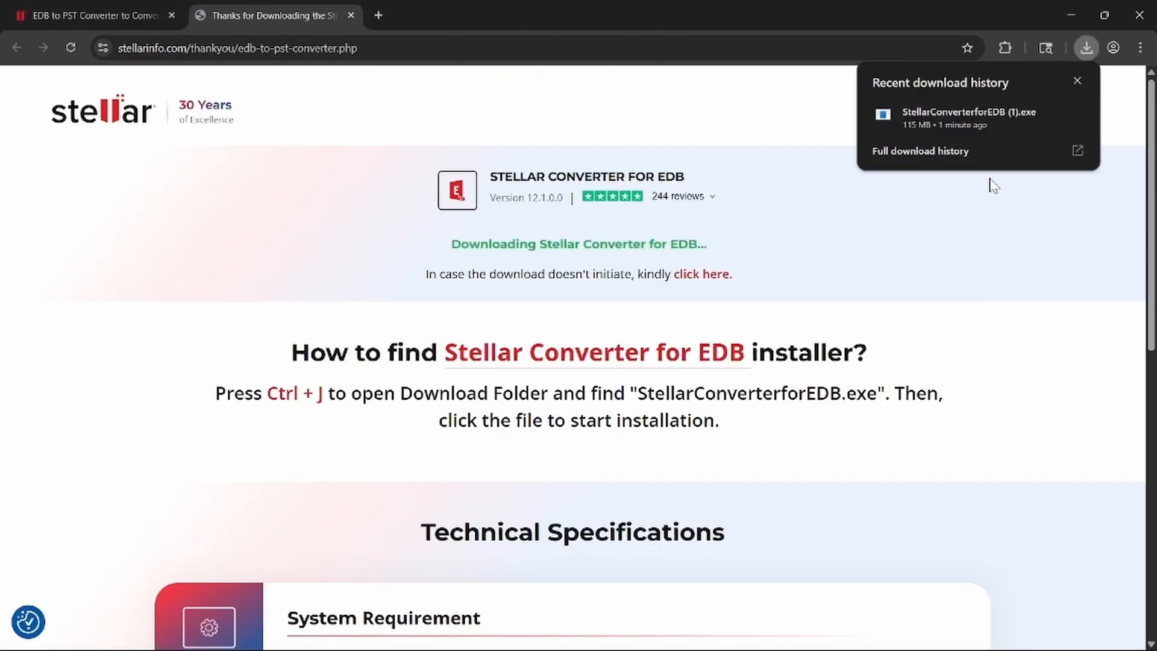
mouse_move(1058, 130)
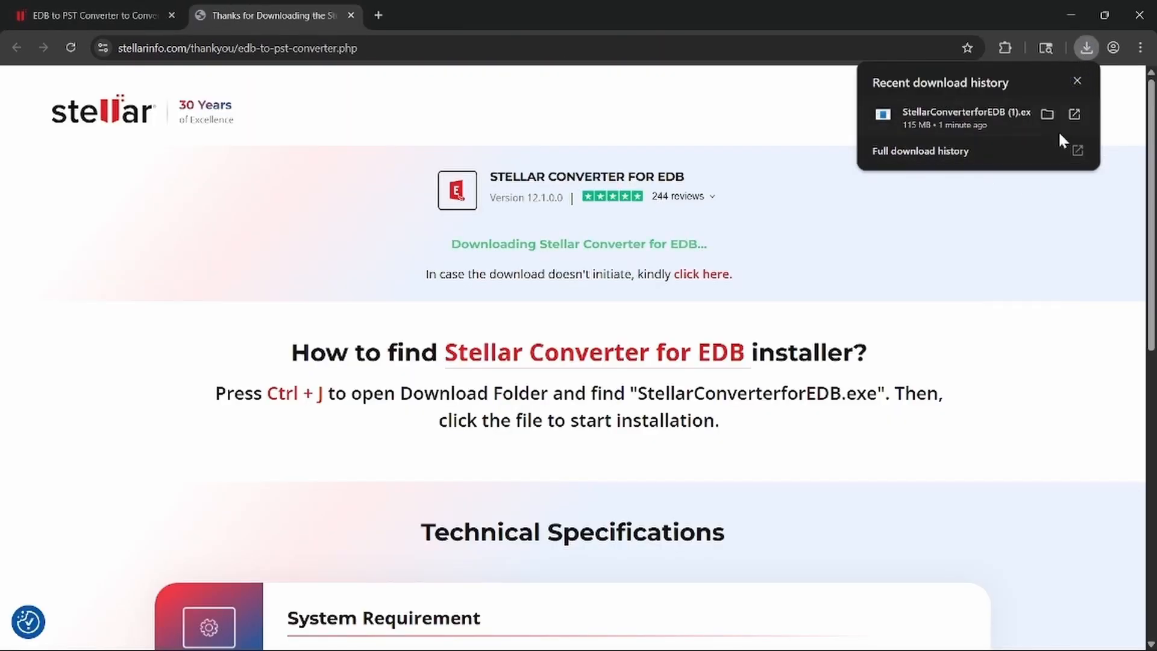
left_click(968, 112)
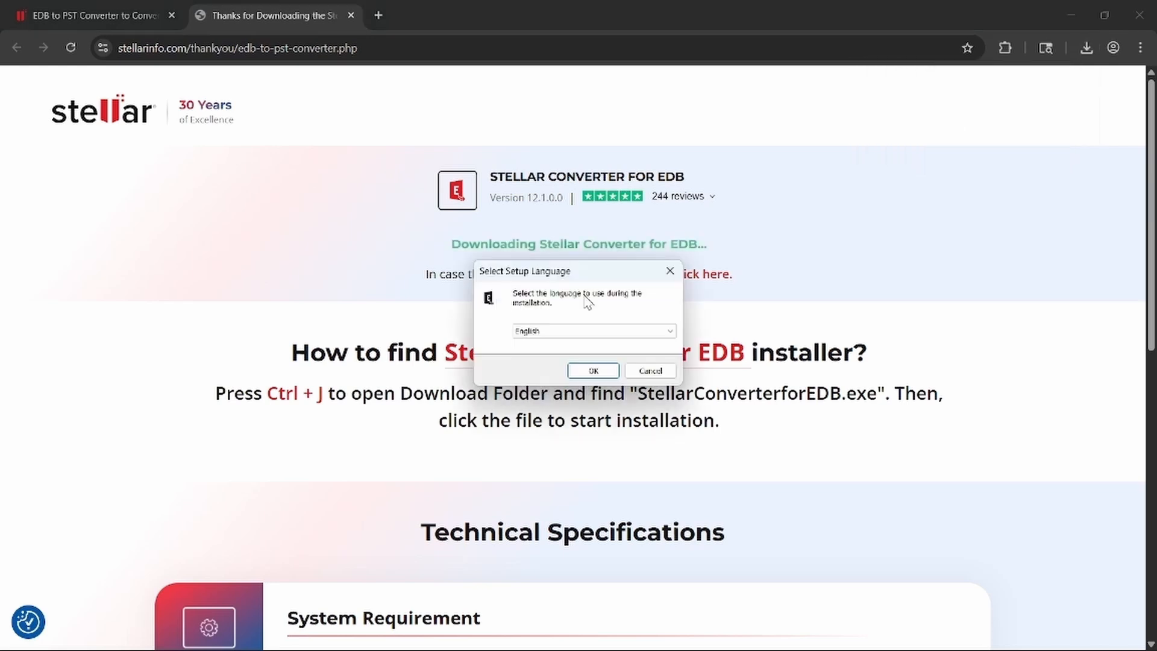
Start the setup in English and accept the license agreement
left_click(593, 370)
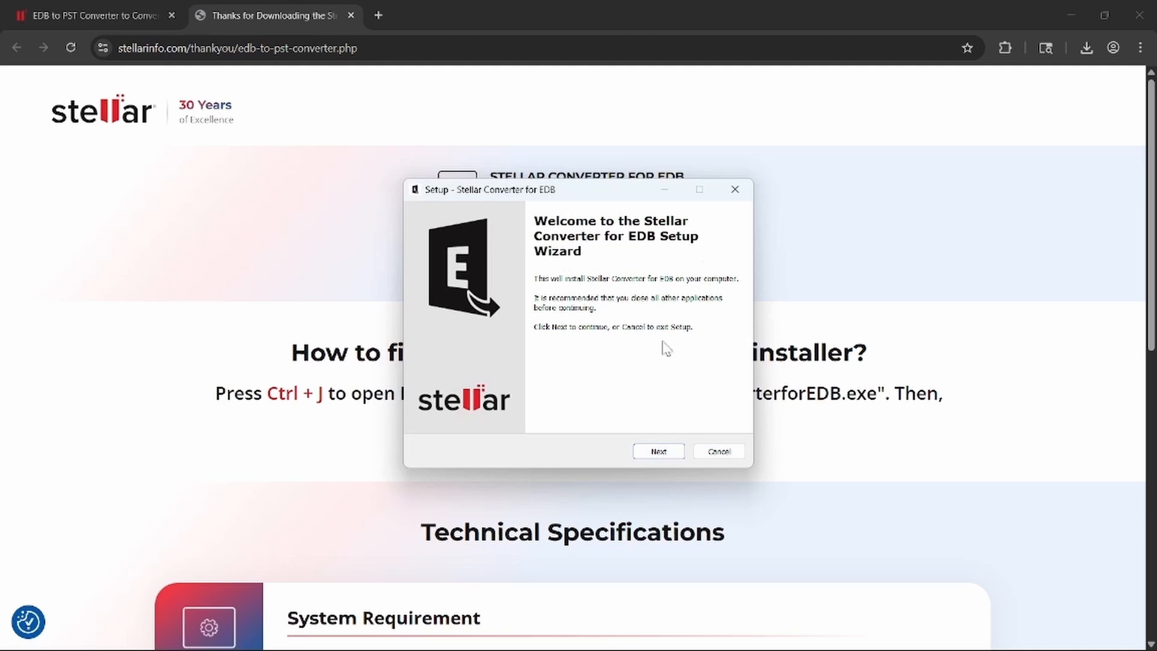
left_click(658, 451)
left_click(438, 406)
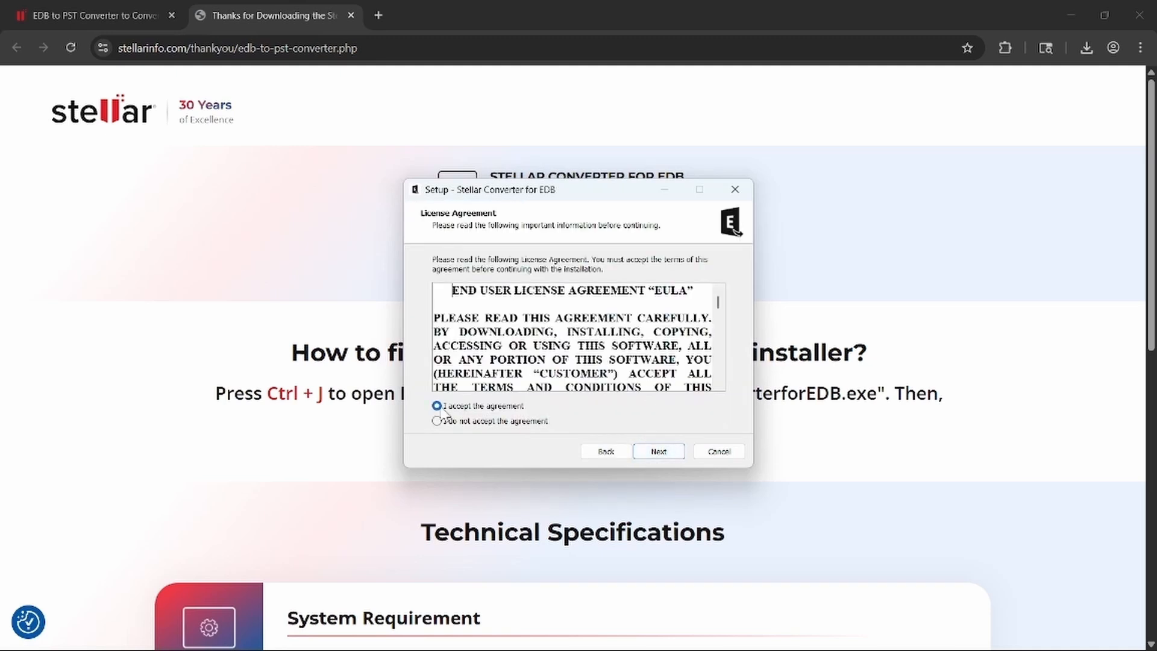
left_click(658, 453)
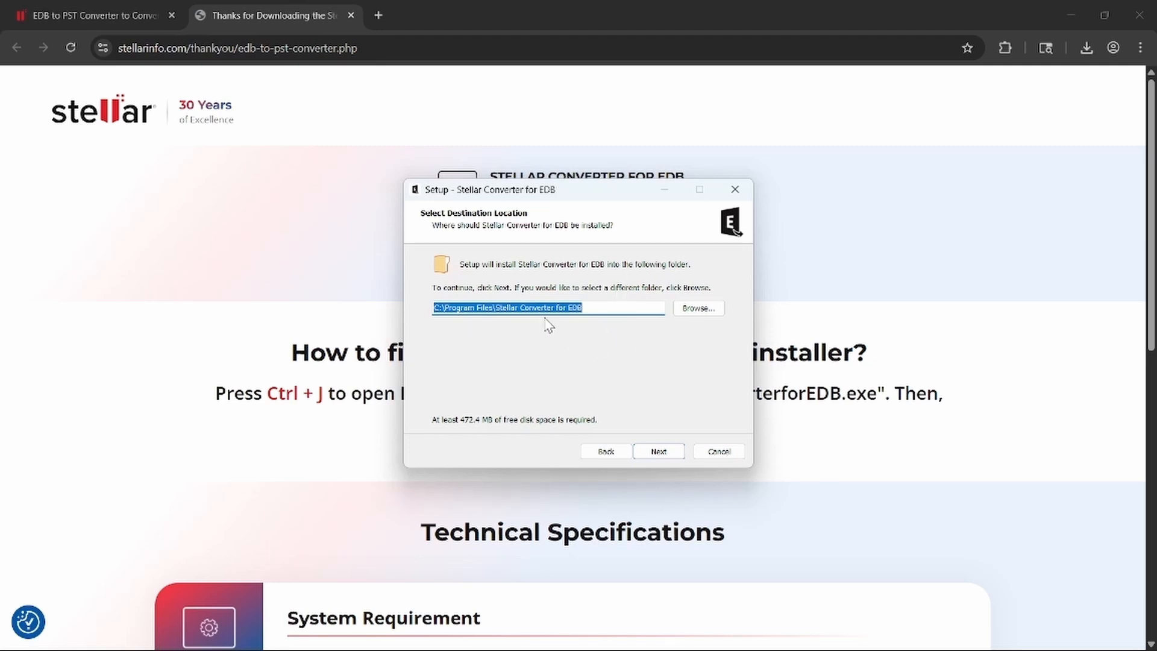
Install to C:\Program Files\Stellar Converter for EDB with the default Start Menu folder and a desktop shortcut, and launch the program on finishing
left_click(659, 451)
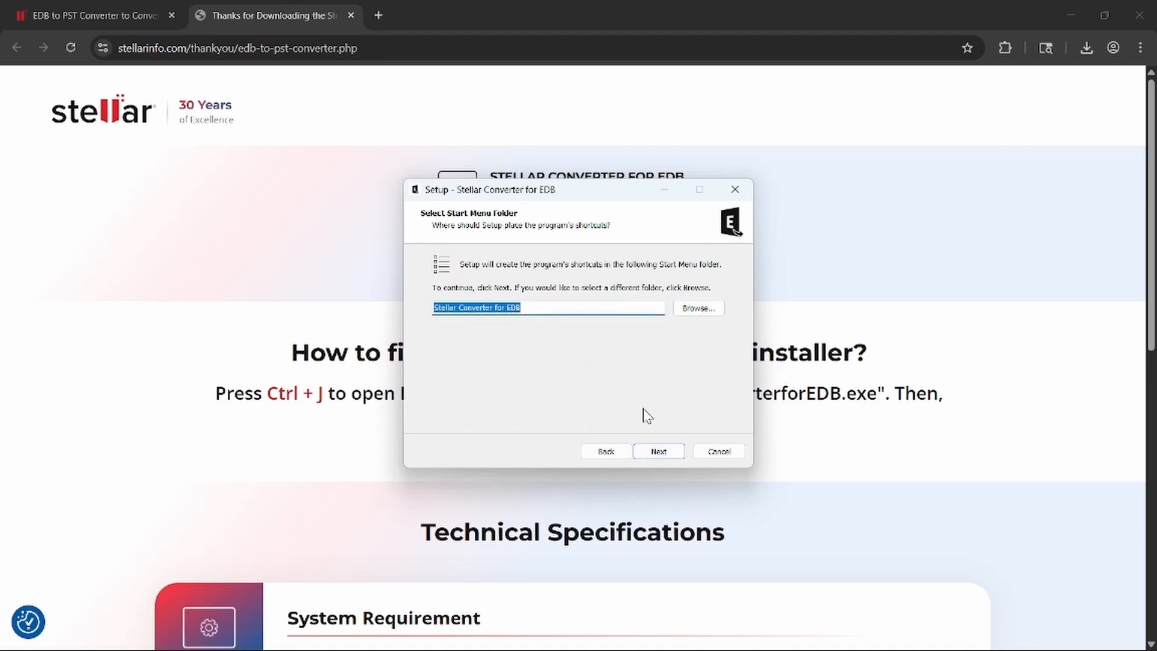
left_click(658, 452)
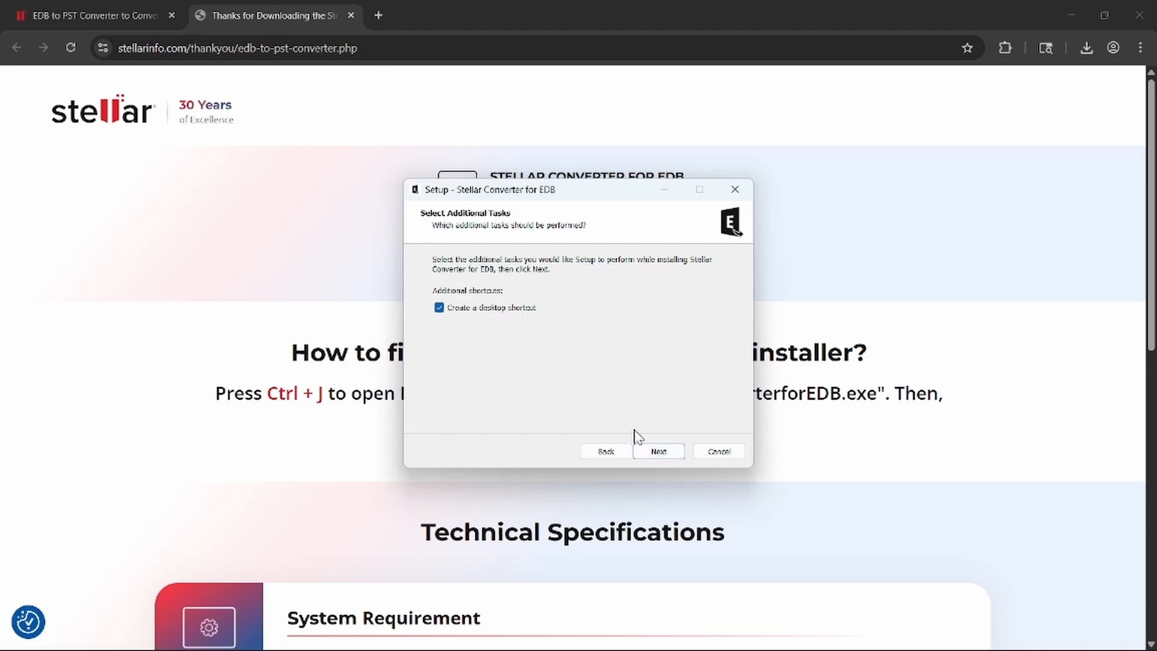
left_click(659, 455)
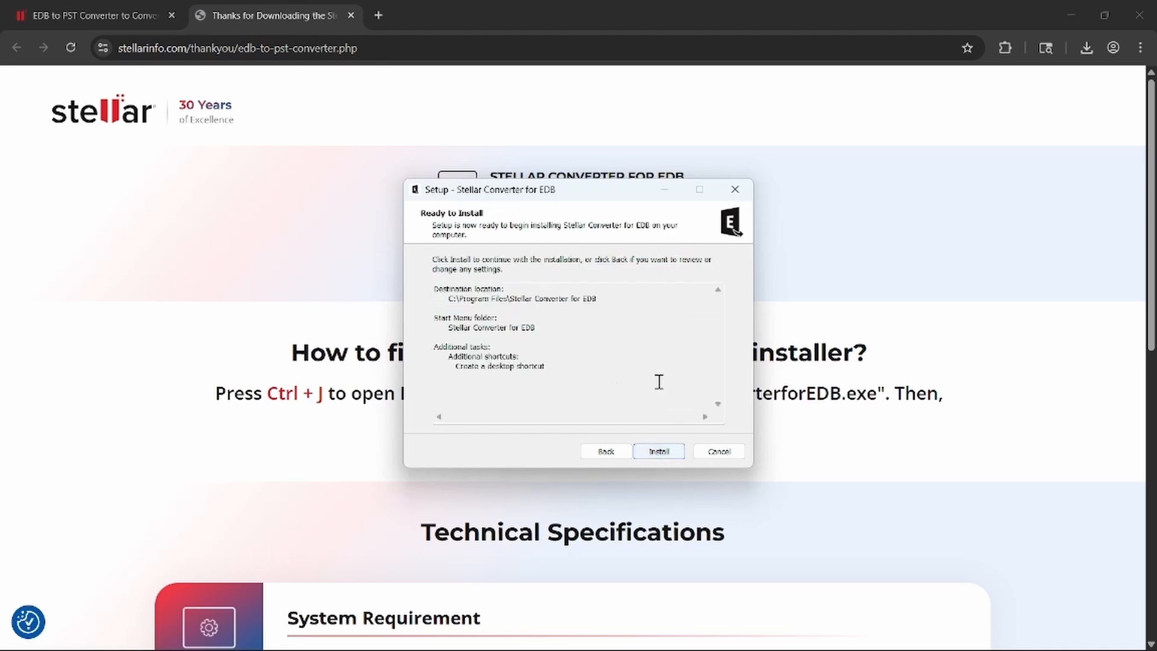
left_click(667, 452)
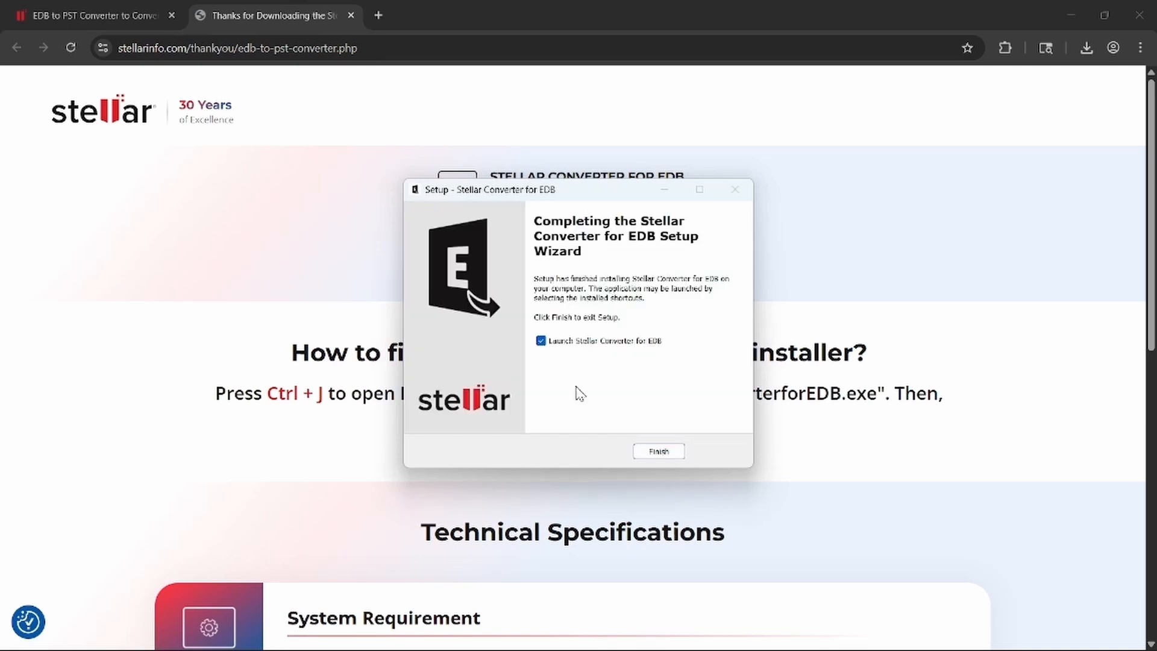
left_click(659, 452)
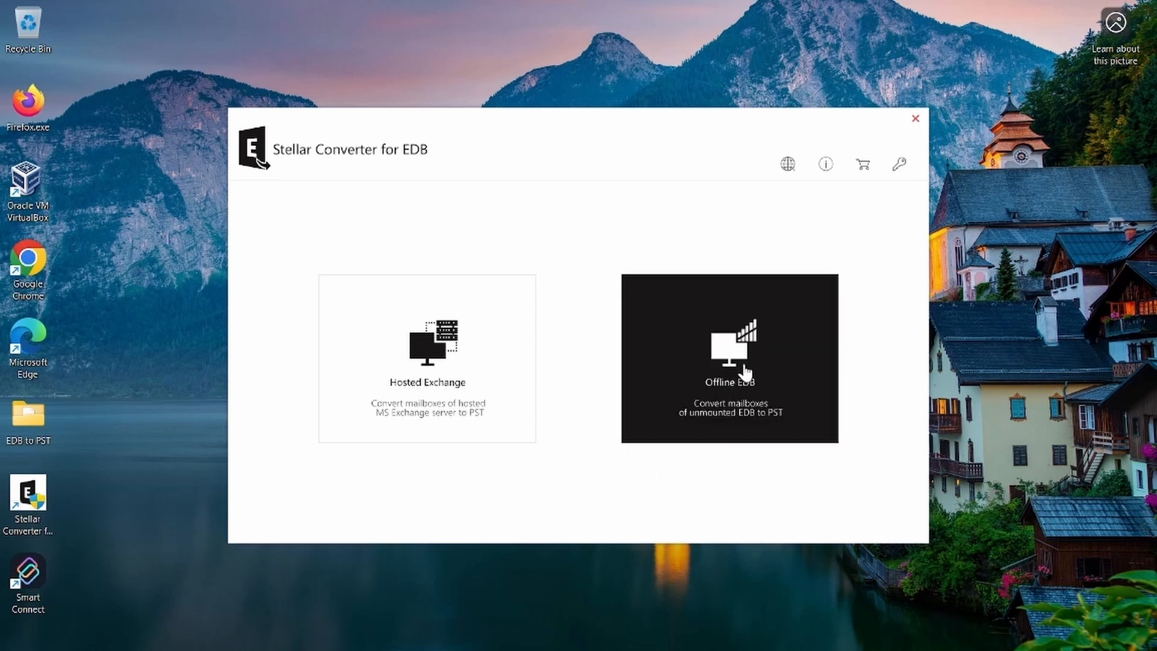
In Stellar Converter for EDB, choose Offline EDB mode and load Alex.edb from the desktop's EDB to PST folder, keeping the default temp path
left_click(745, 372)
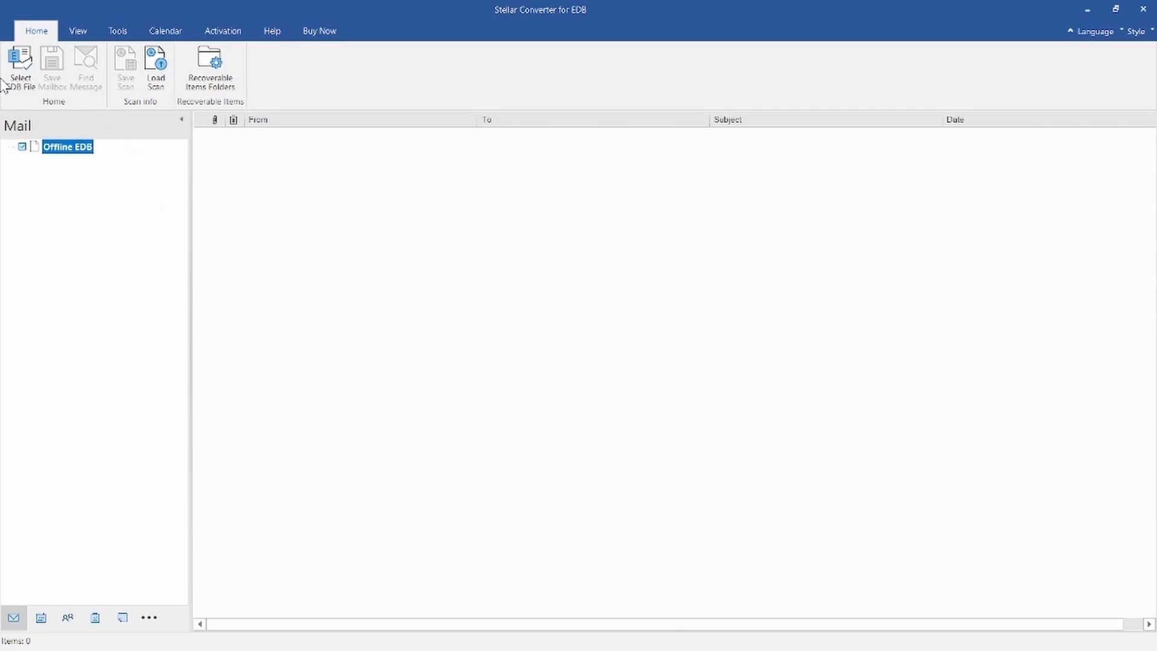
left_click(24, 83)
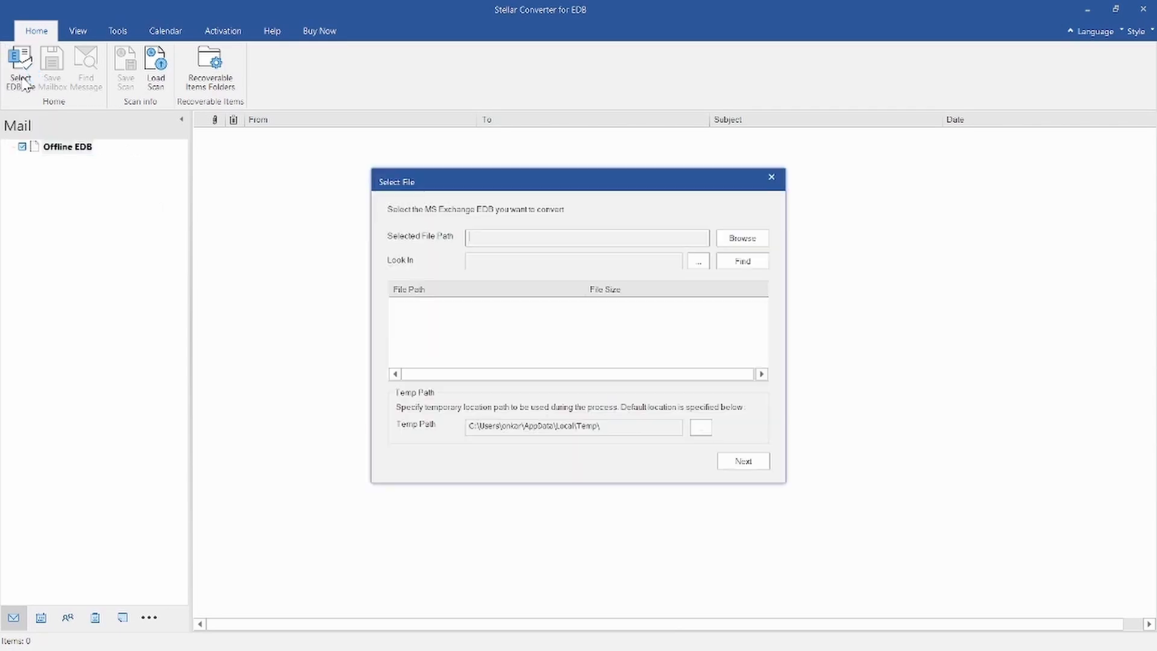
left_click(747, 241)
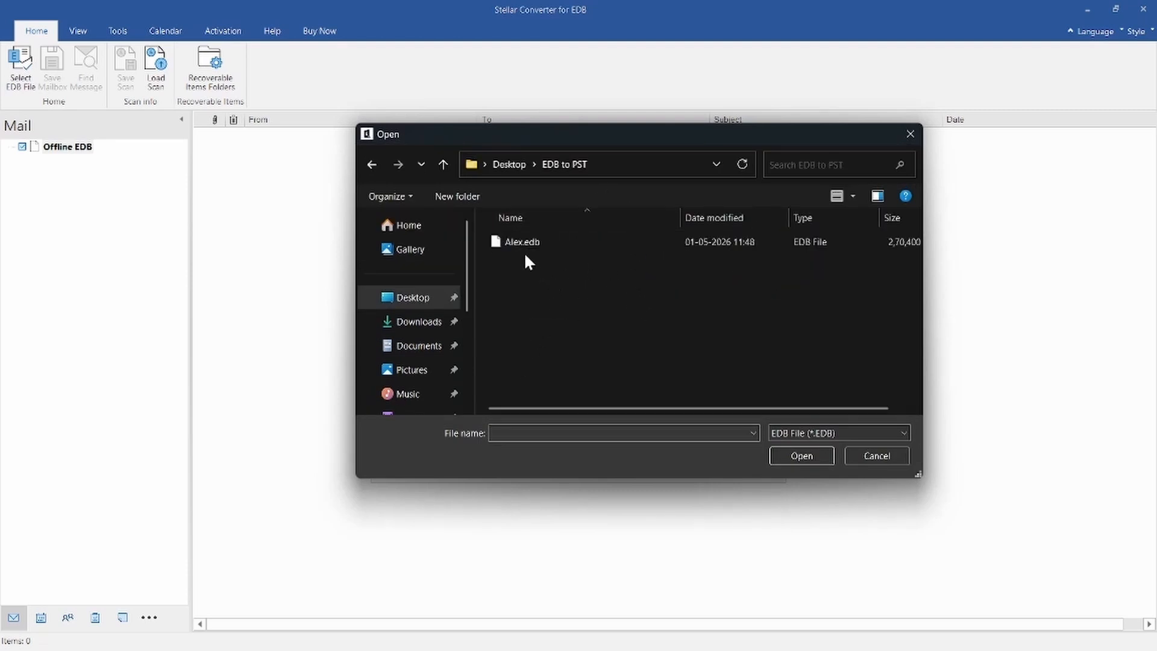
left_click(537, 240)
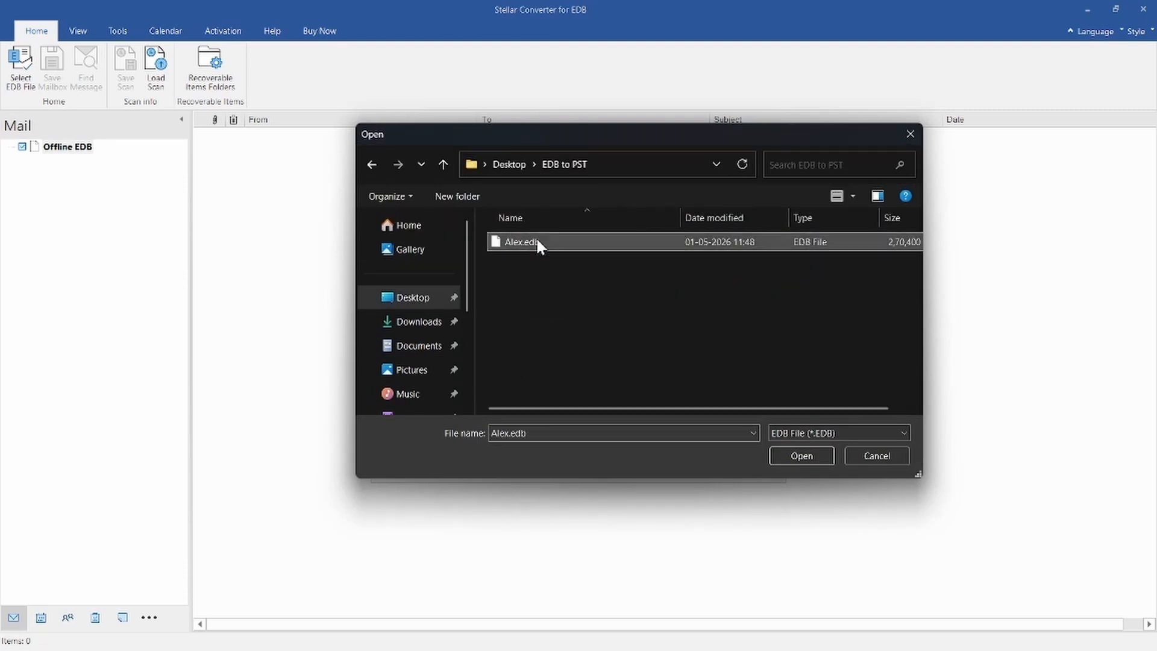
double_click(537, 242)
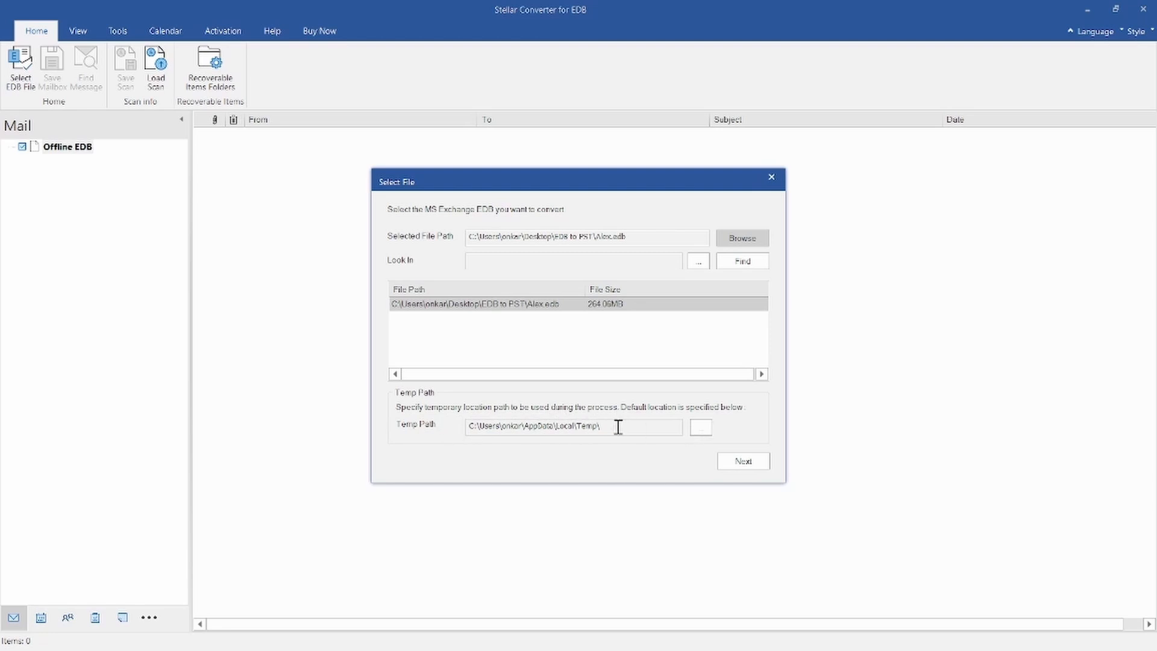
left_click(744, 460)
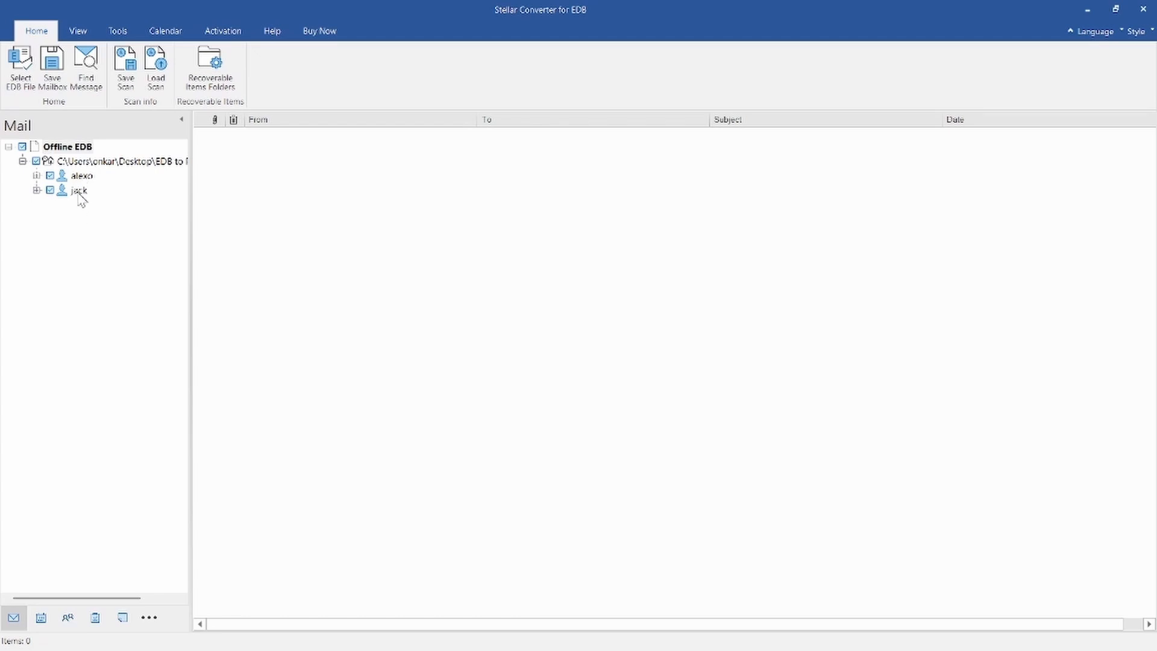
Expand both mailboxes in the scanned database and preview the message "test" in the first mailbox's Inbox
left_click(36, 175)
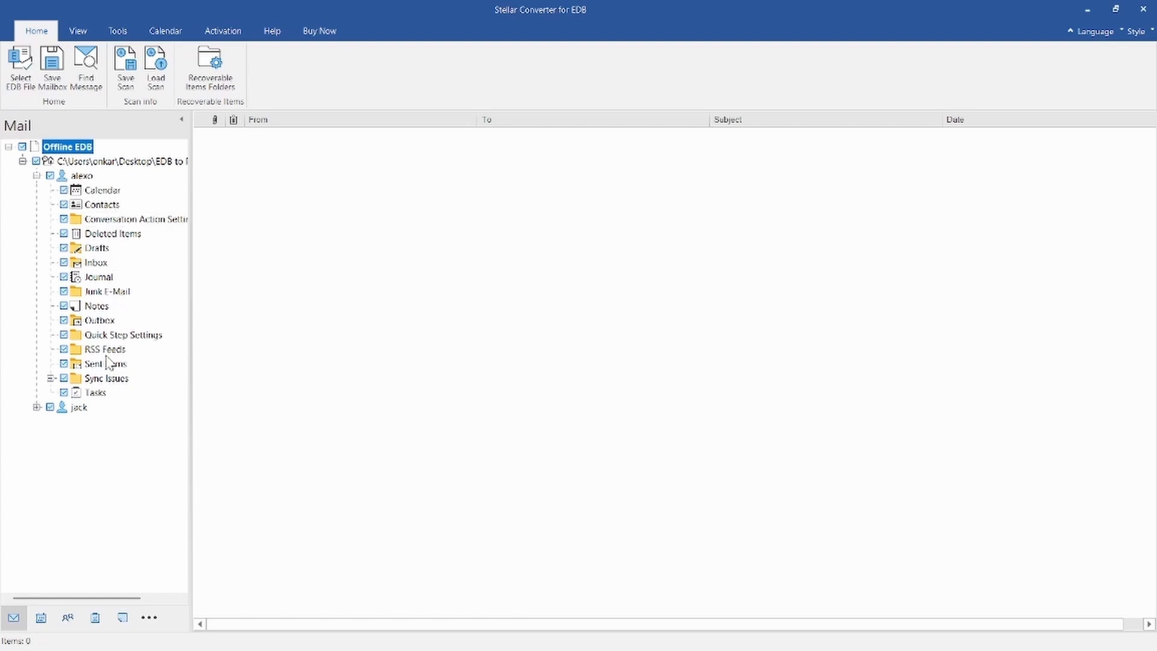
left_click(37, 407)
left_click(95, 263)
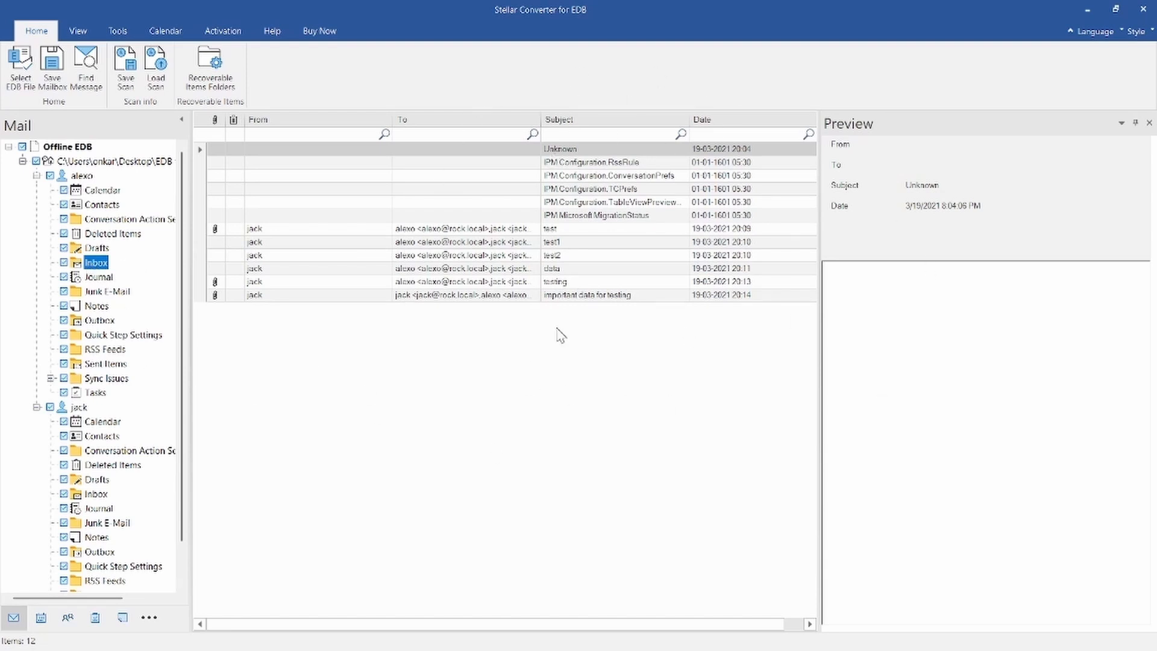
left_click(596, 231)
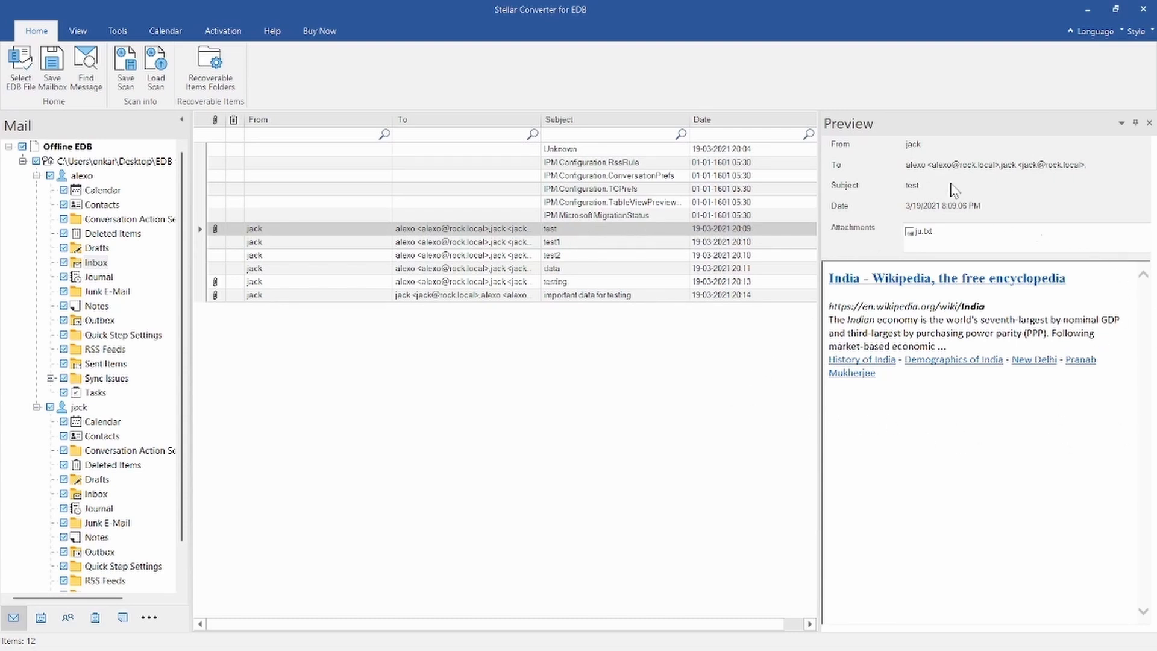
Review the first mailbox's Calendar folder and the Calendar, Contacts and Tasks views, and return to the Mail view
left_click(102, 190)
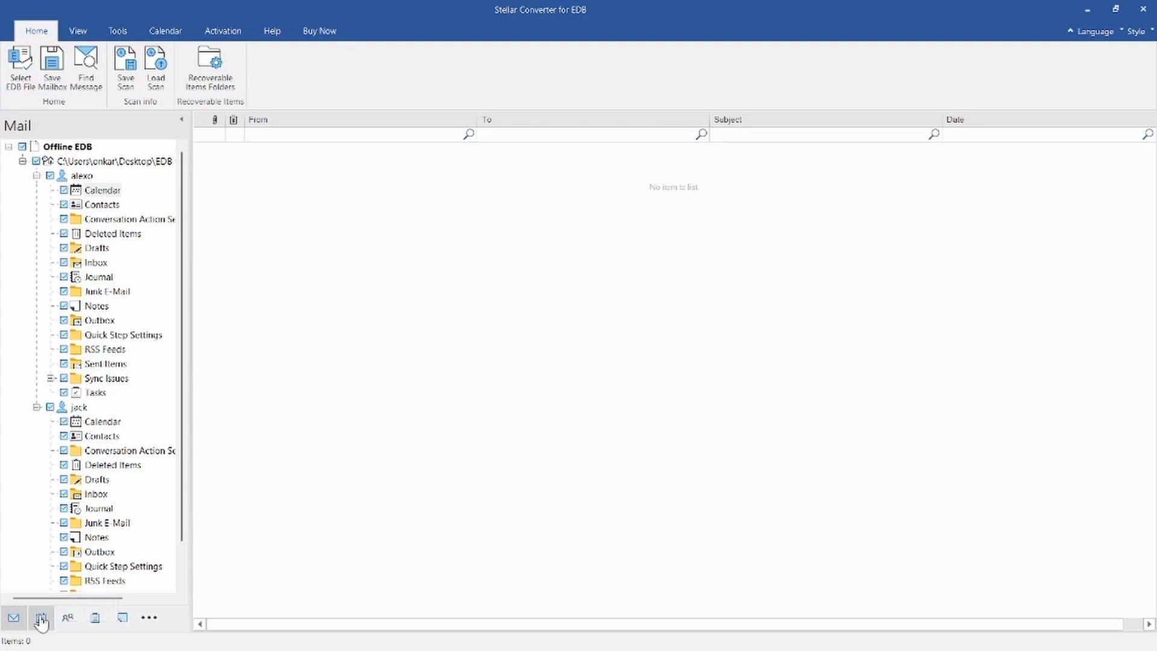
left_click(41, 618)
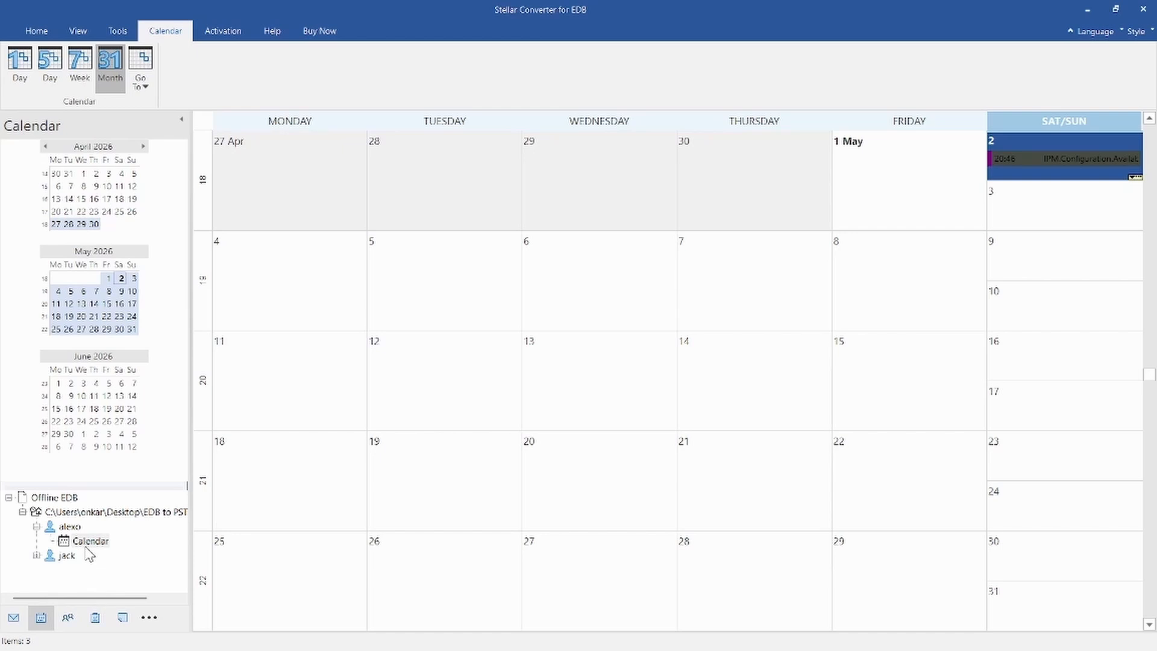
left_click(68, 618)
left_click(95, 618)
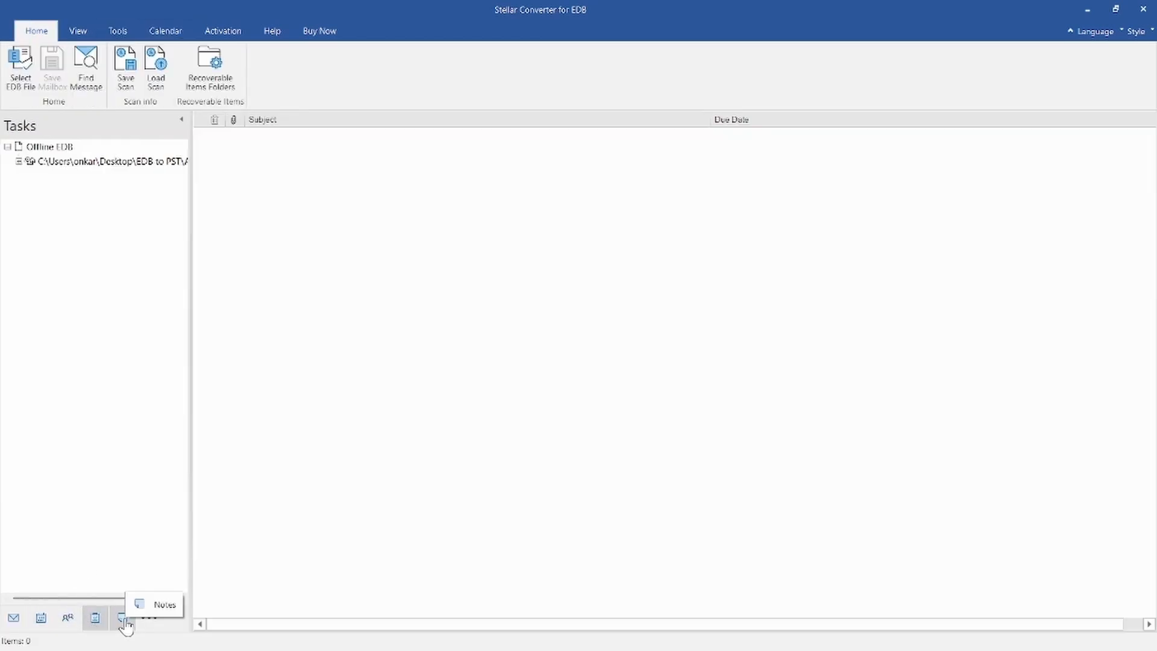
left_click(13, 618)
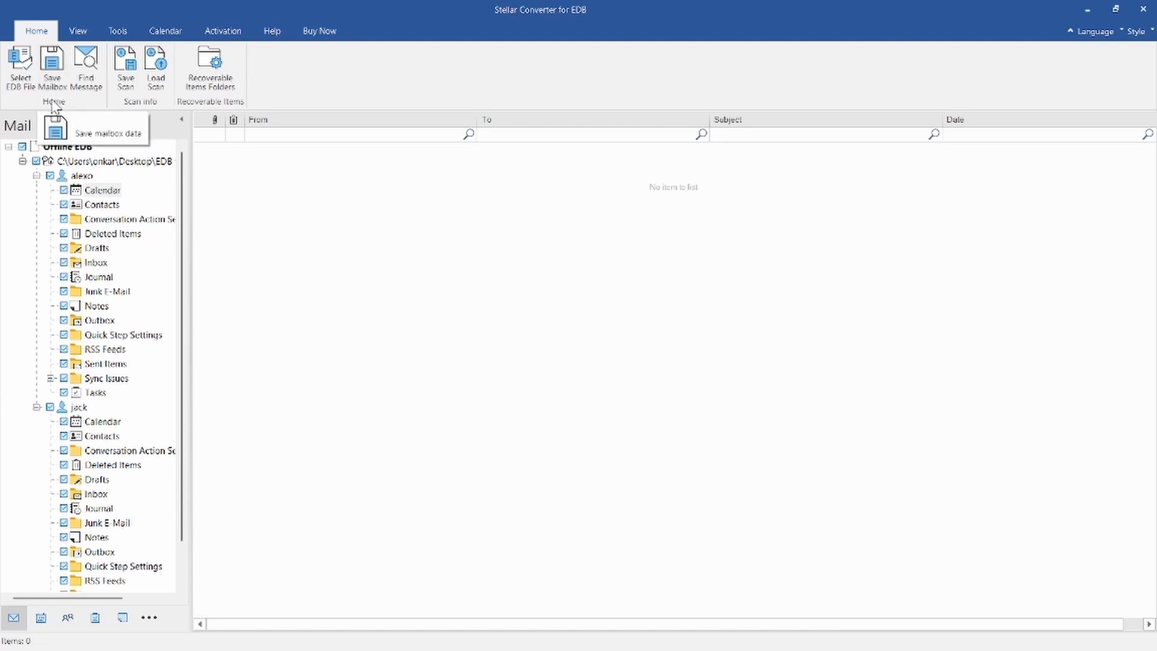
Save both mailboxes as PST in the desktop's EDB to PST folder, keeping Auto Split PST File enabled and the listed processing order
left_click(52, 71)
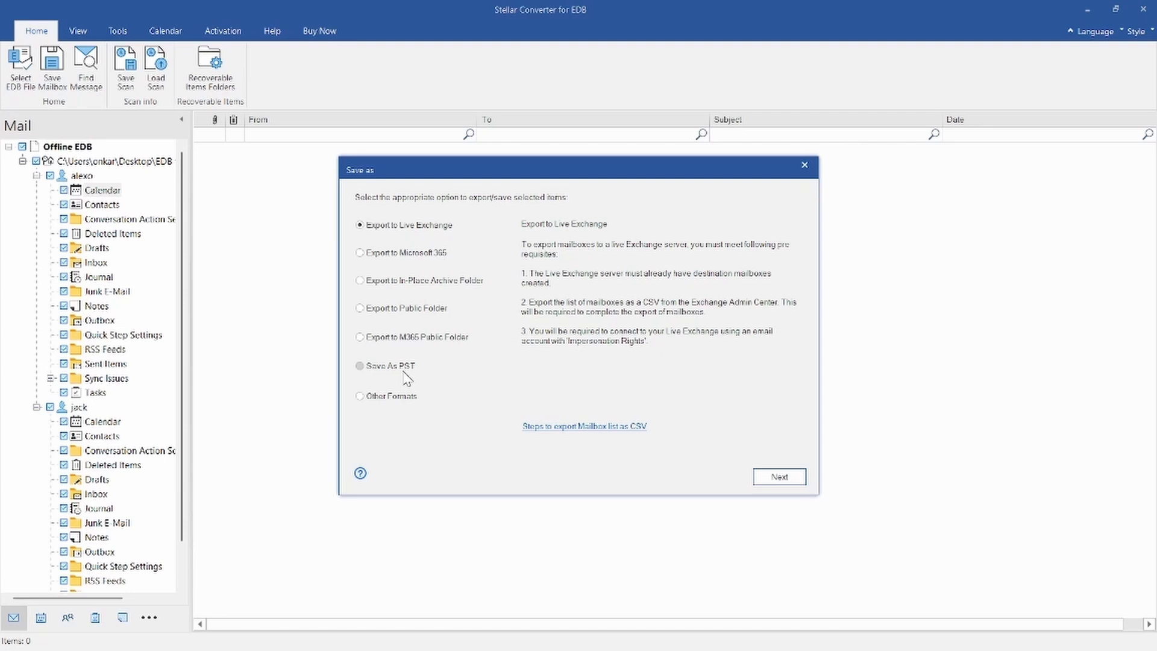
left_click(361, 368)
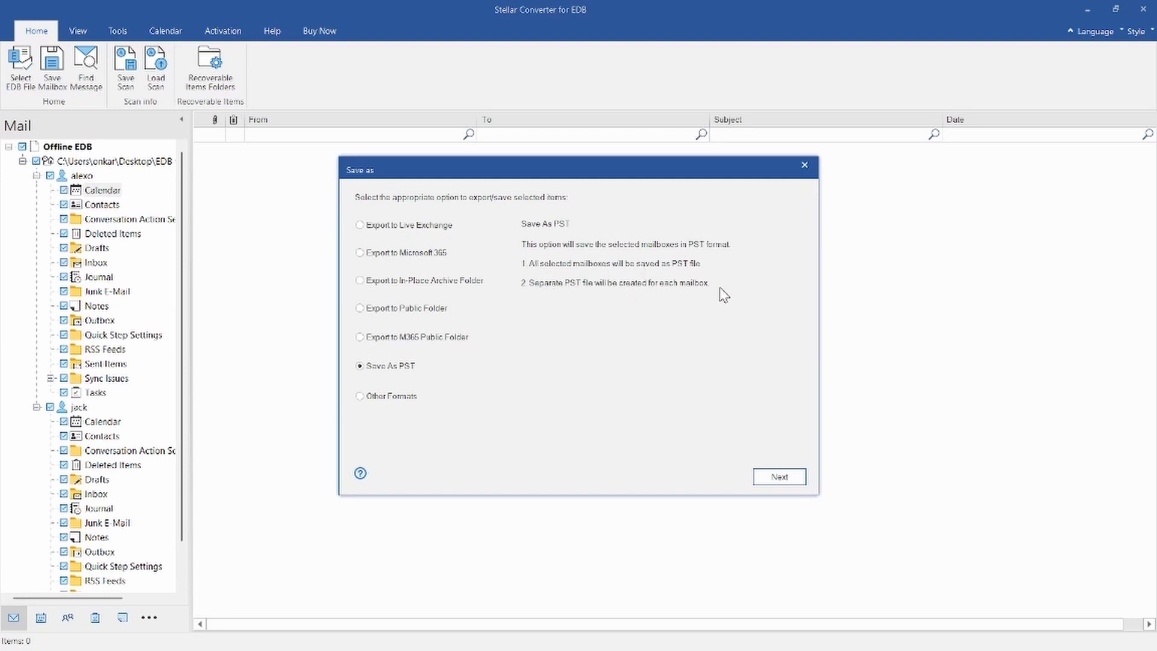
left_click(779, 477)
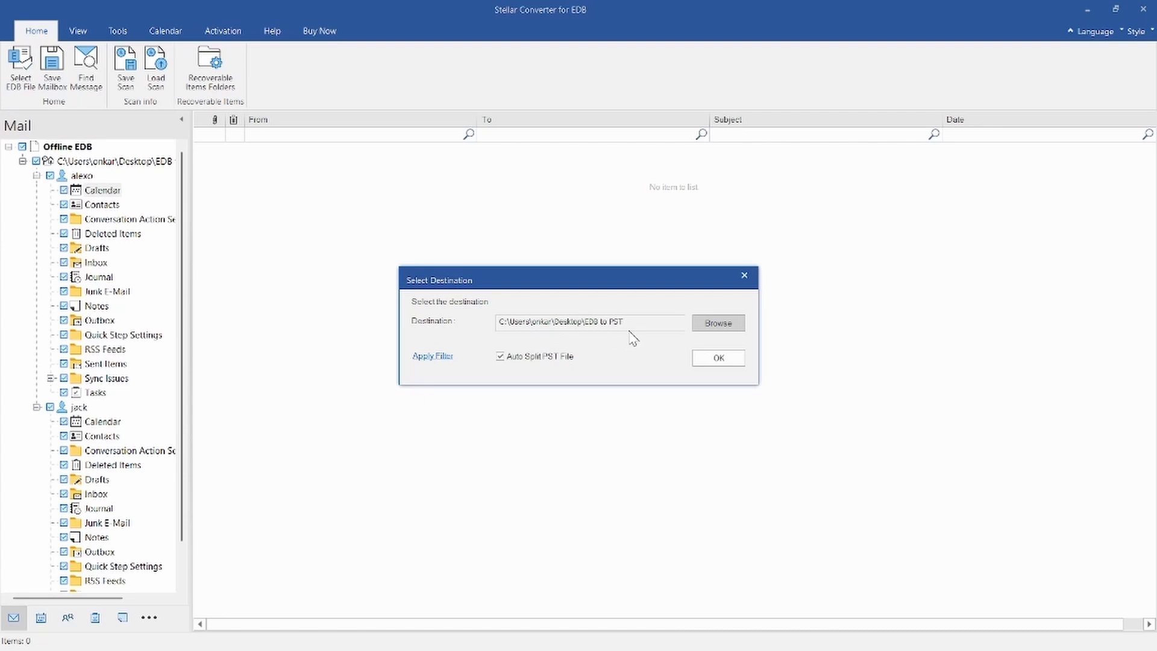
left_click(719, 360)
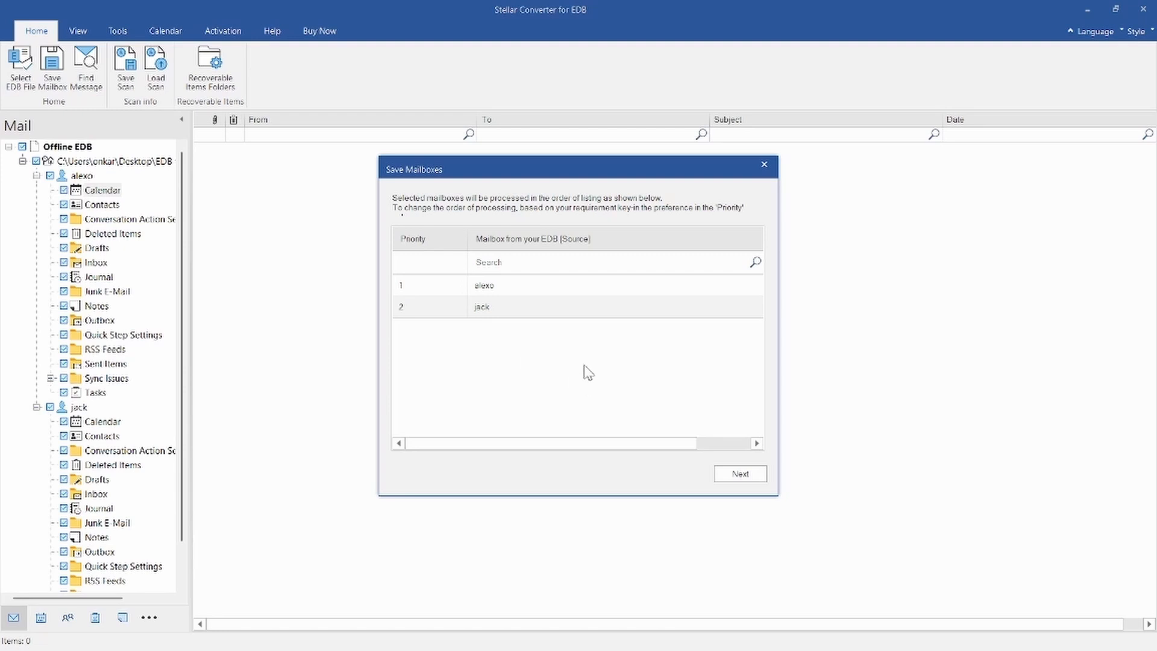
left_click(747, 479)
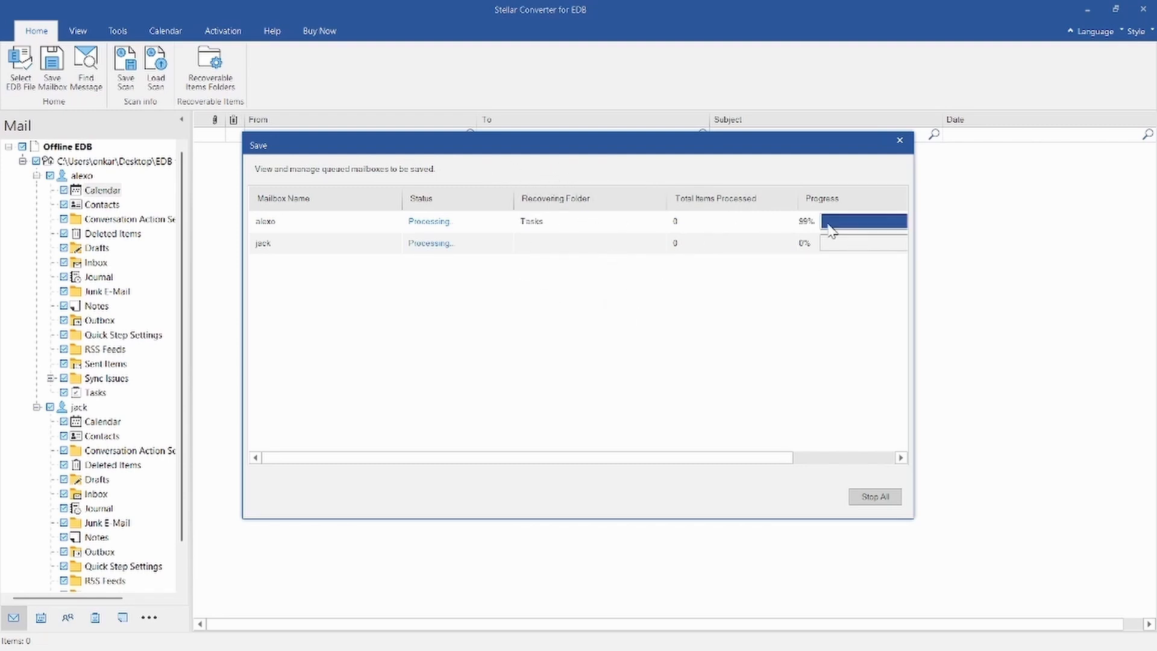
left_click_drag(723, 456, 837, 457)
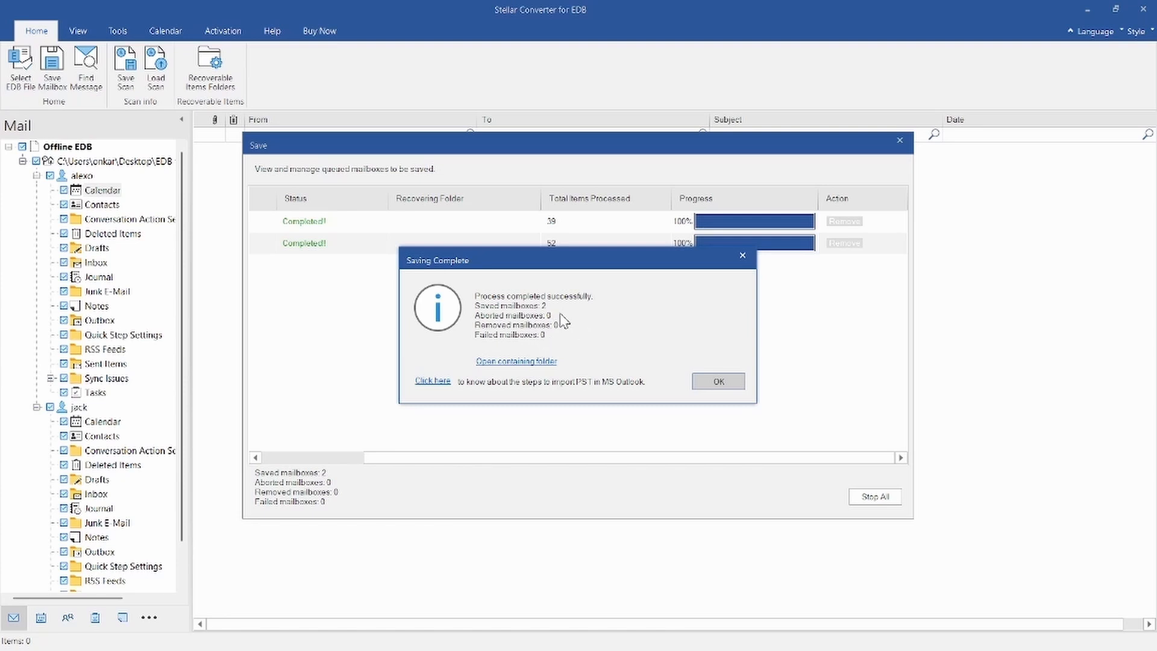
left_click(719, 382)
Switch to the EDB to PST folder in File Explorer and open the output folder Stellar_5_2_2026 8_49_03 PM
mouse_move(196, 645)
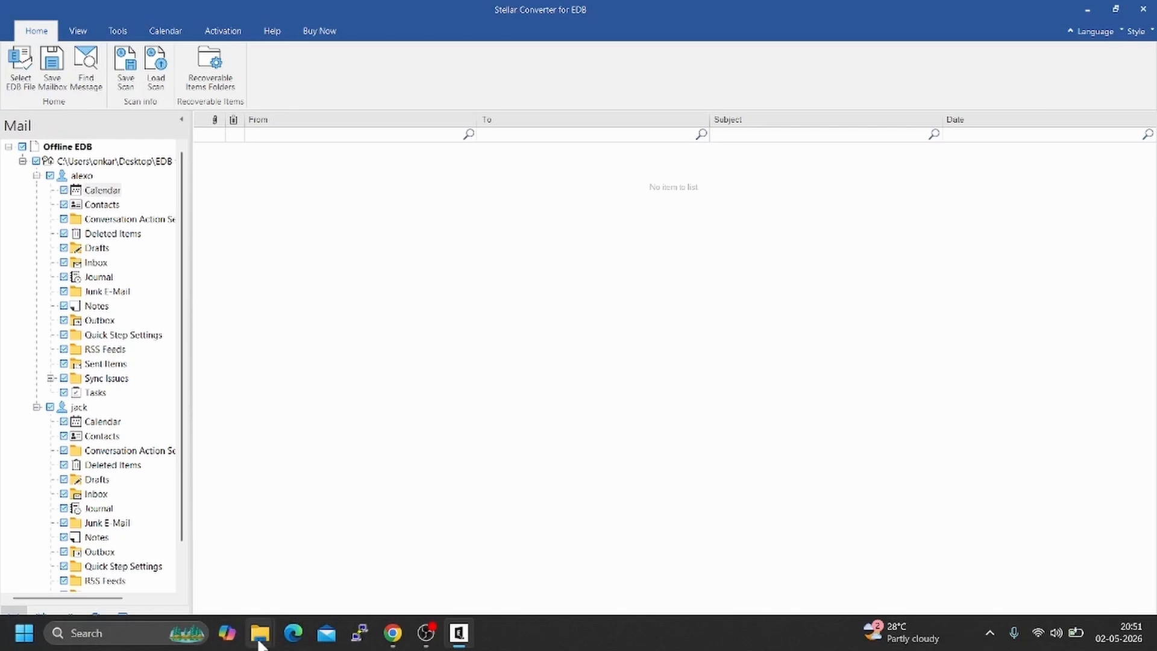
mouse_move(258, 643)
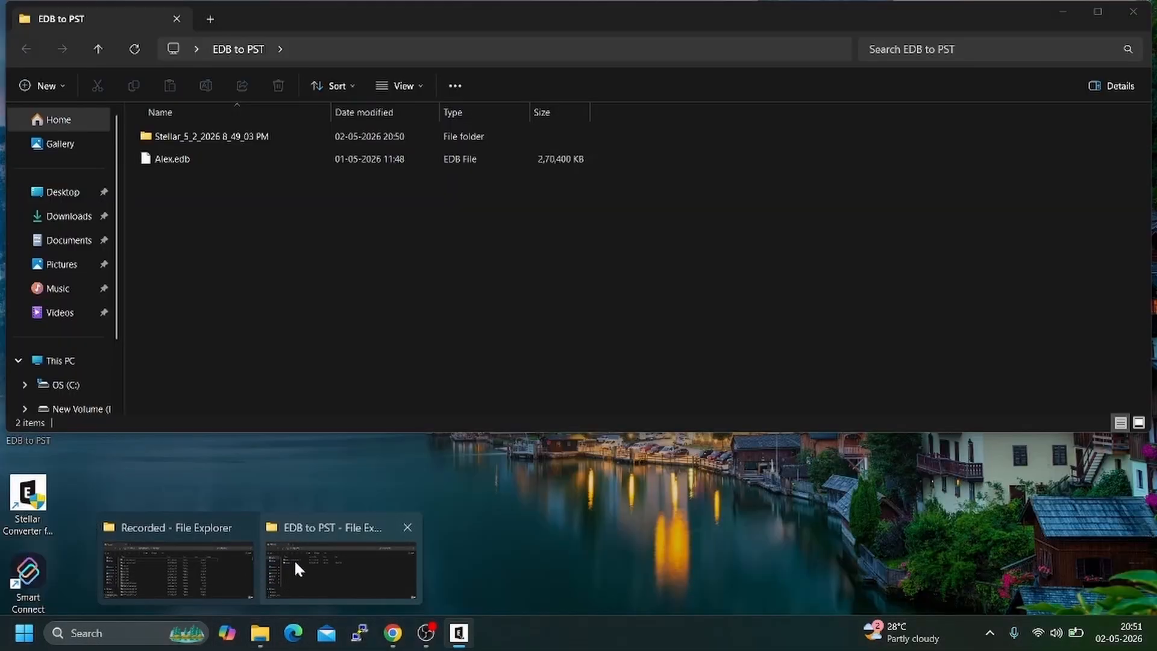
left_click(295, 561)
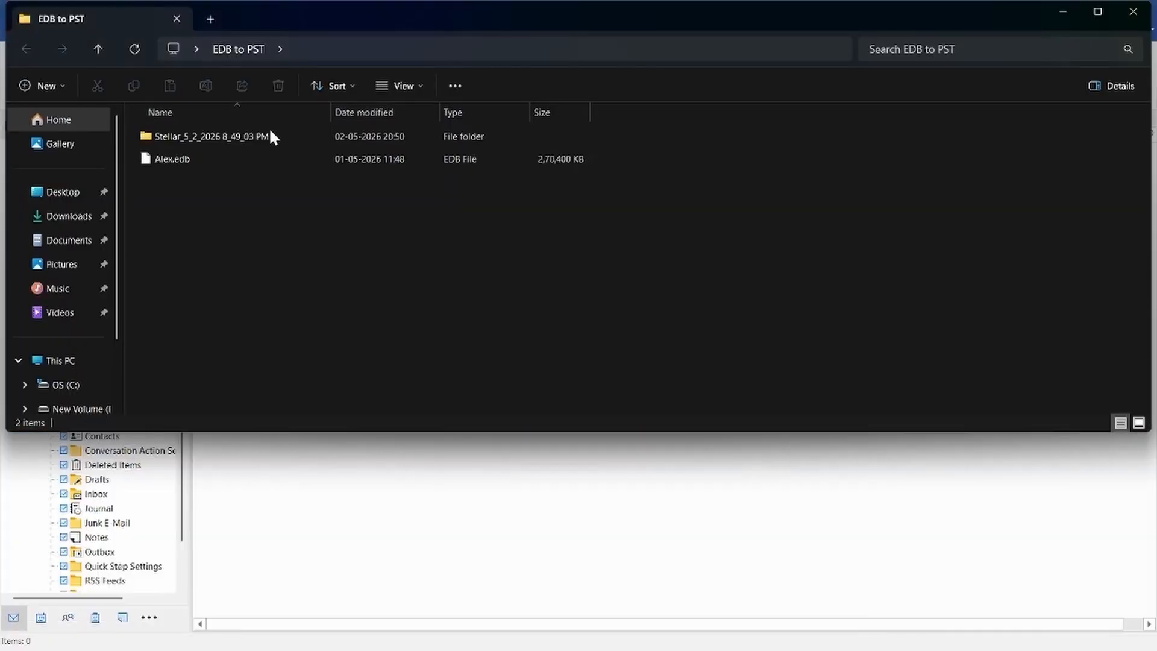
double_click(200, 133)
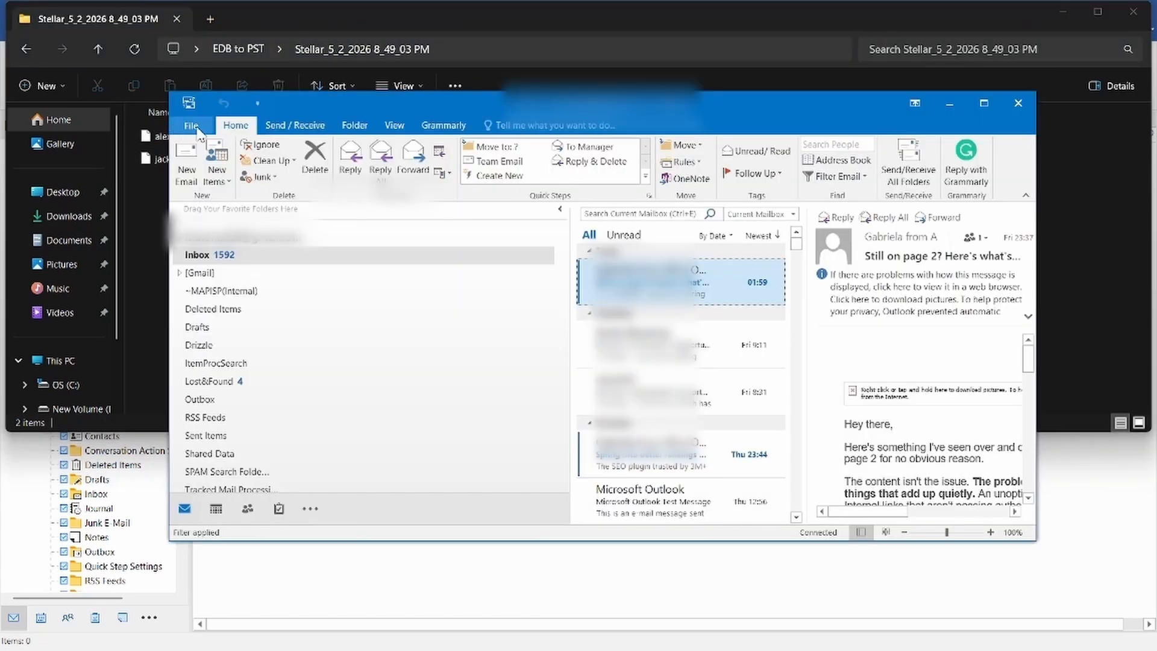
In Outlook, start an import from another program or file with Outlook Data File (.pst) as the file type
left_click(198, 127)
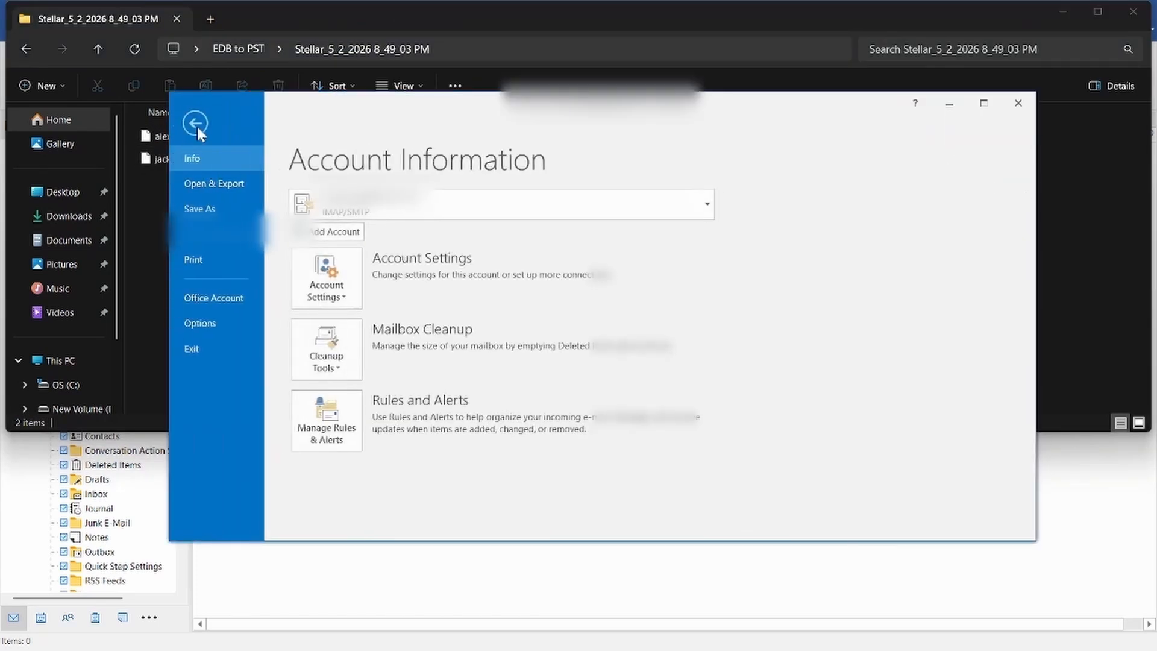
left_click(208, 182)
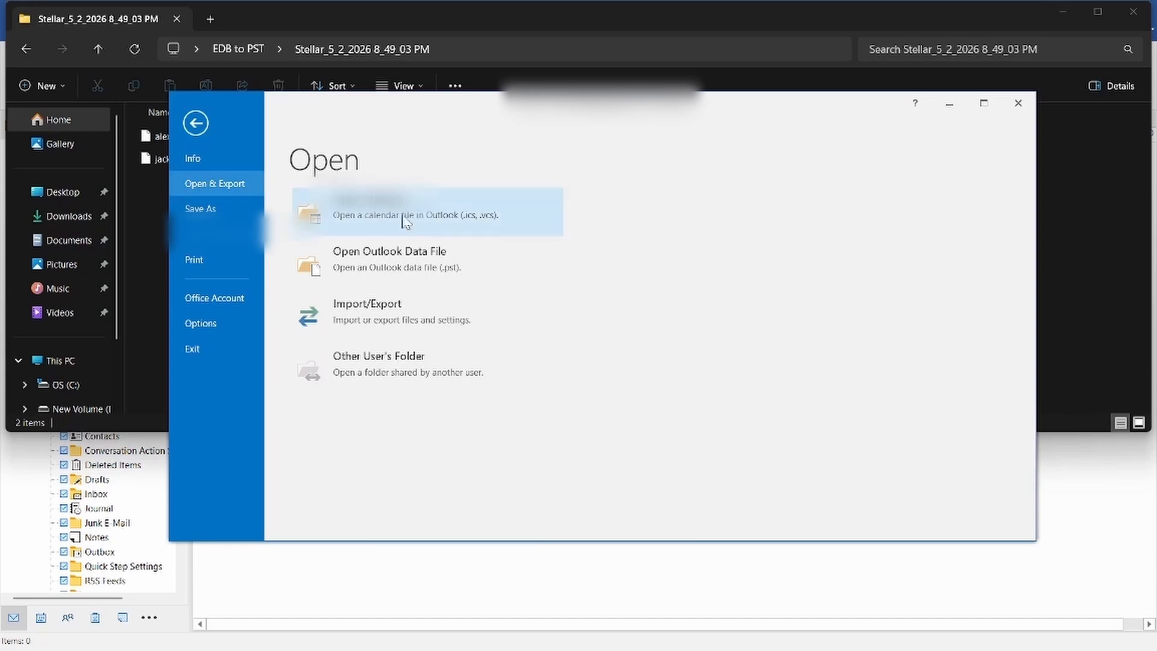
left_click(379, 323)
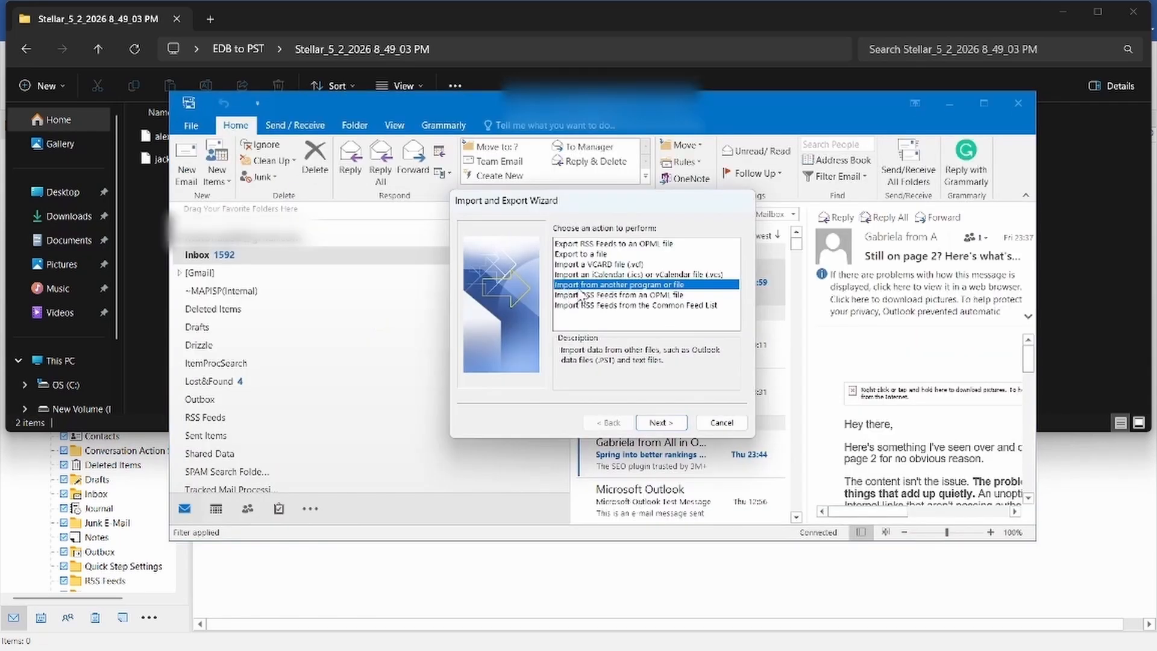
left_click(668, 423)
left_click(557, 255)
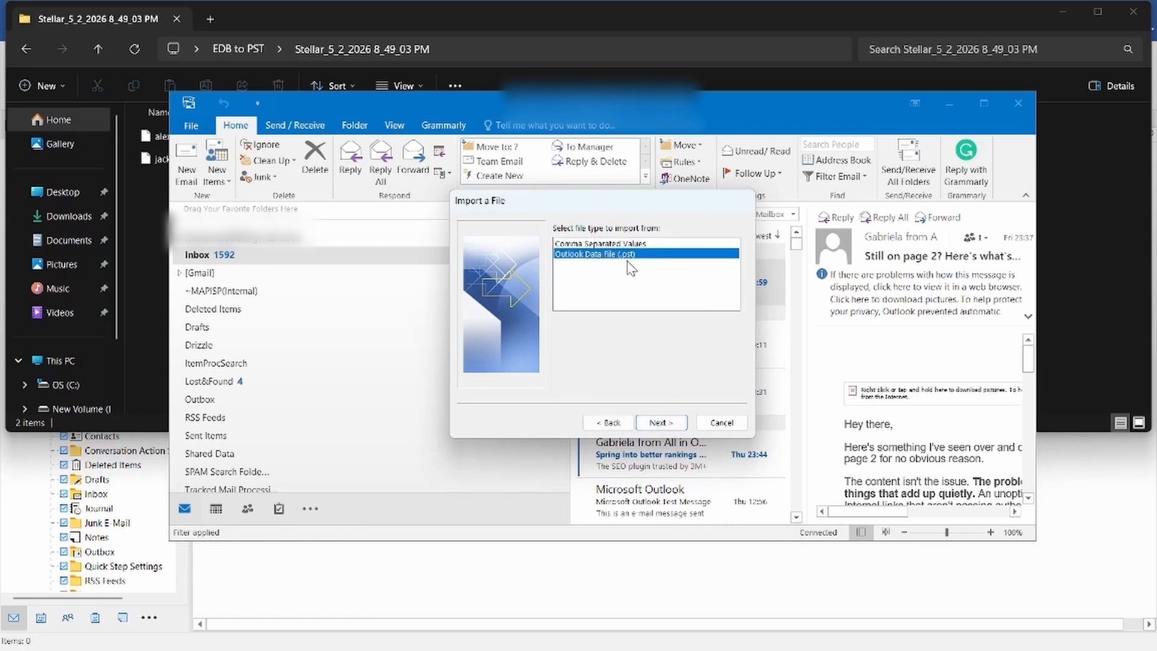
left_click(661, 422)
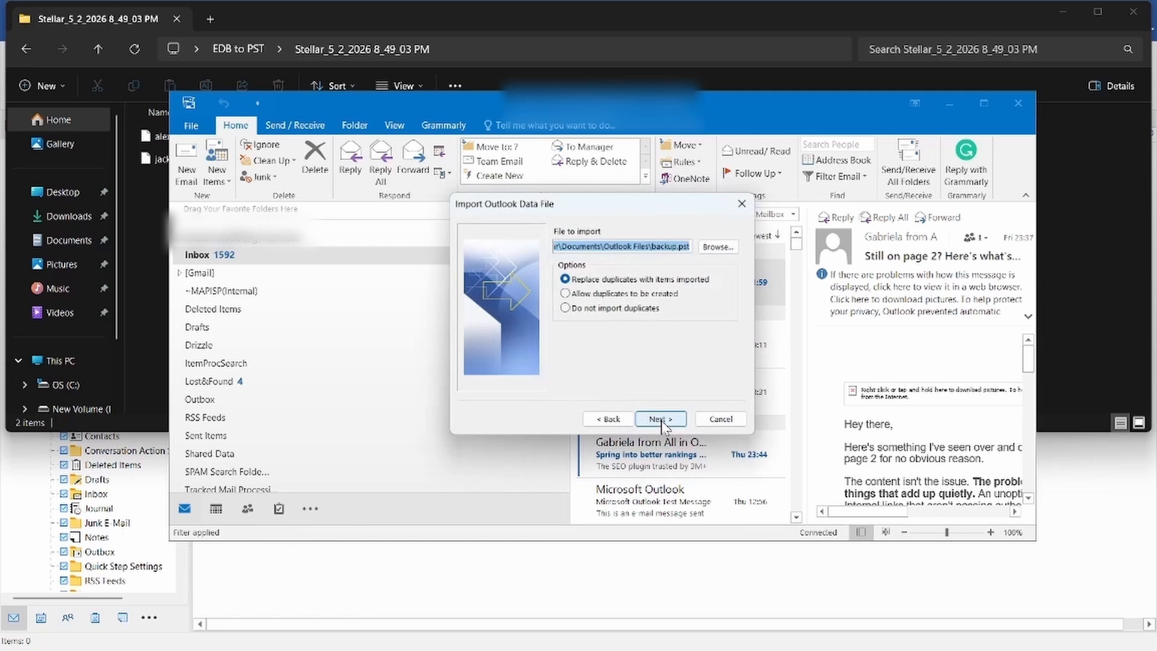
Import alexo.pst from the Stellar output folder, replacing duplicates with imported items, and check the imported Sent Items and Inbox
left_click(711, 251)
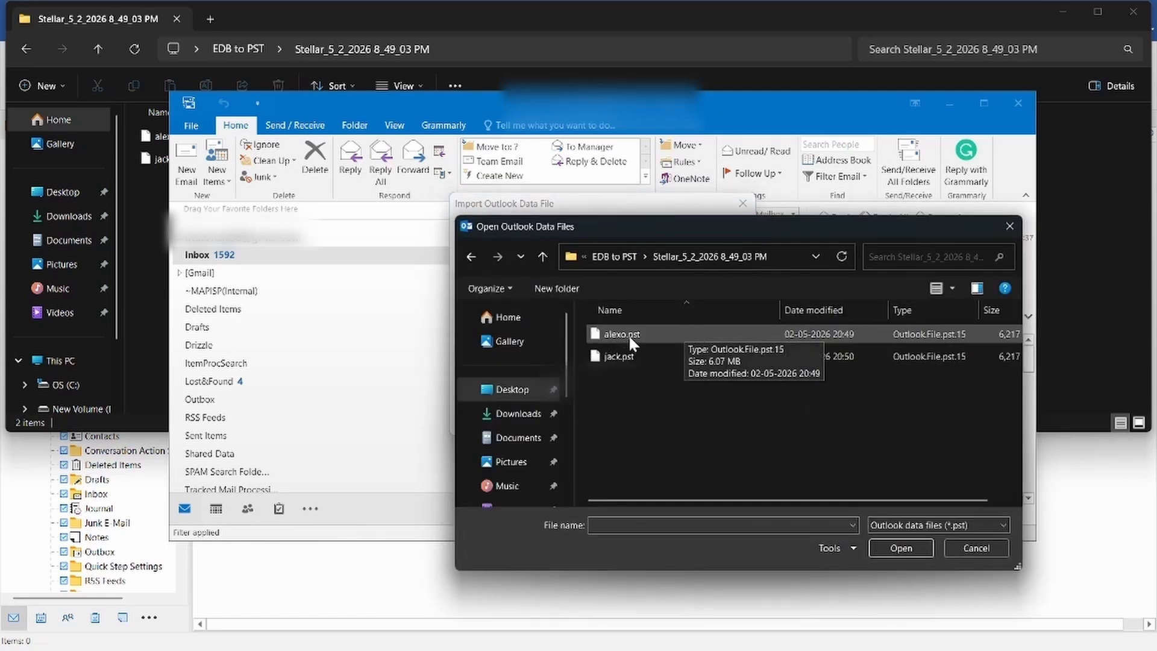
double_click(633, 335)
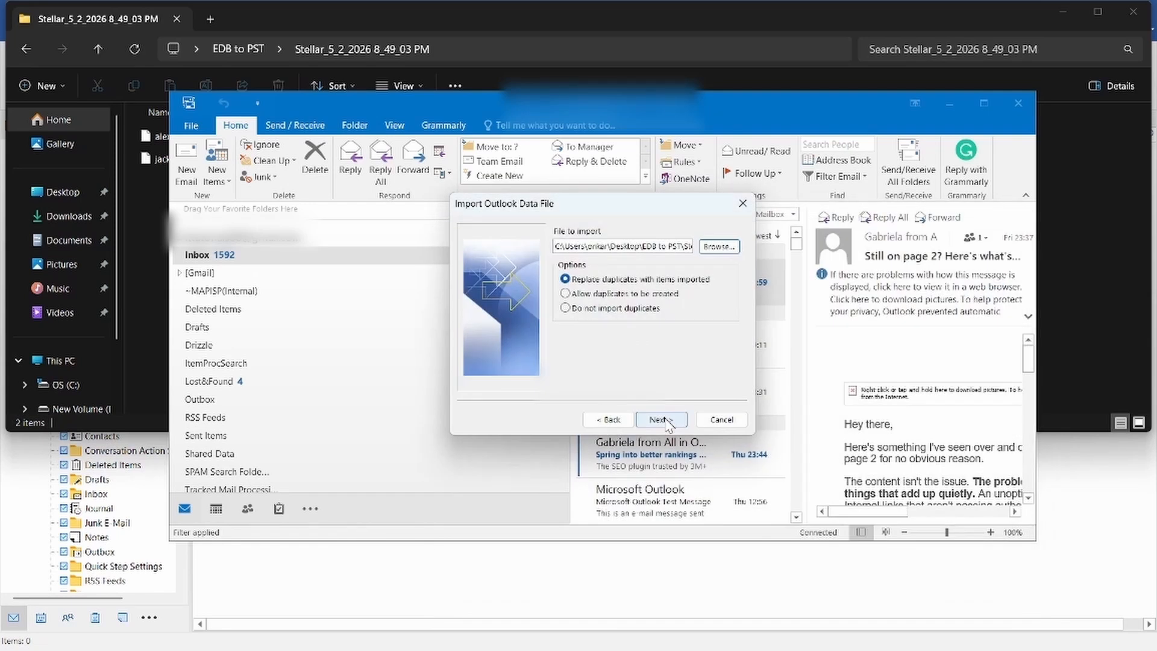
left_click(661, 420)
left_click(662, 420)
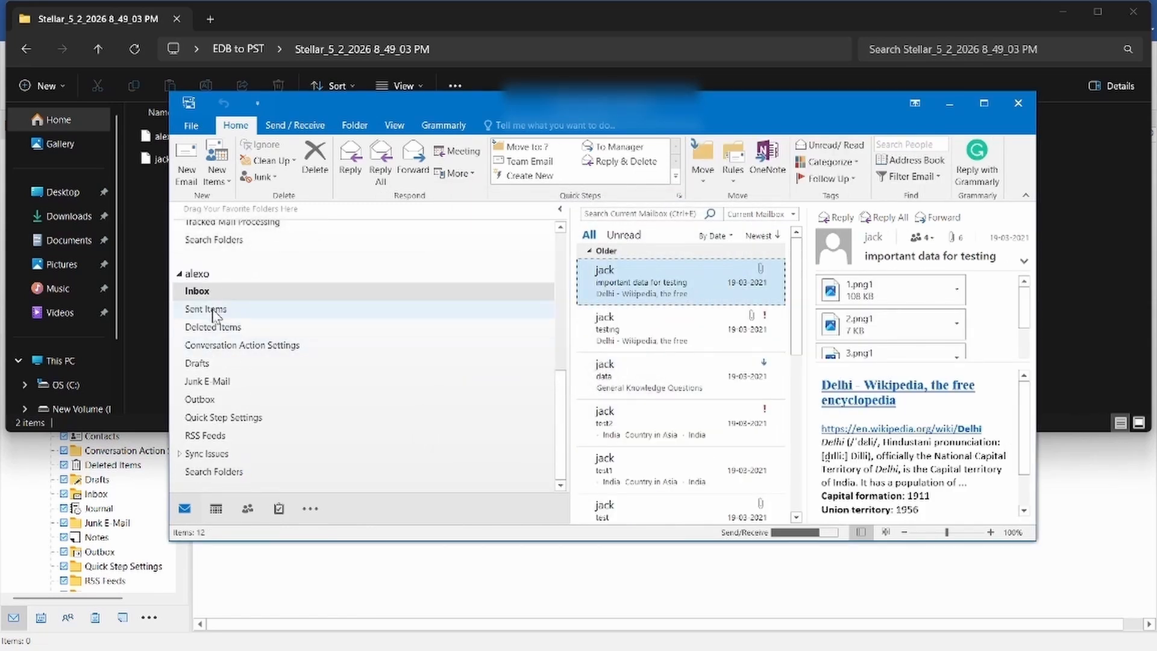
left_click(214, 309)
left_click(205, 292)
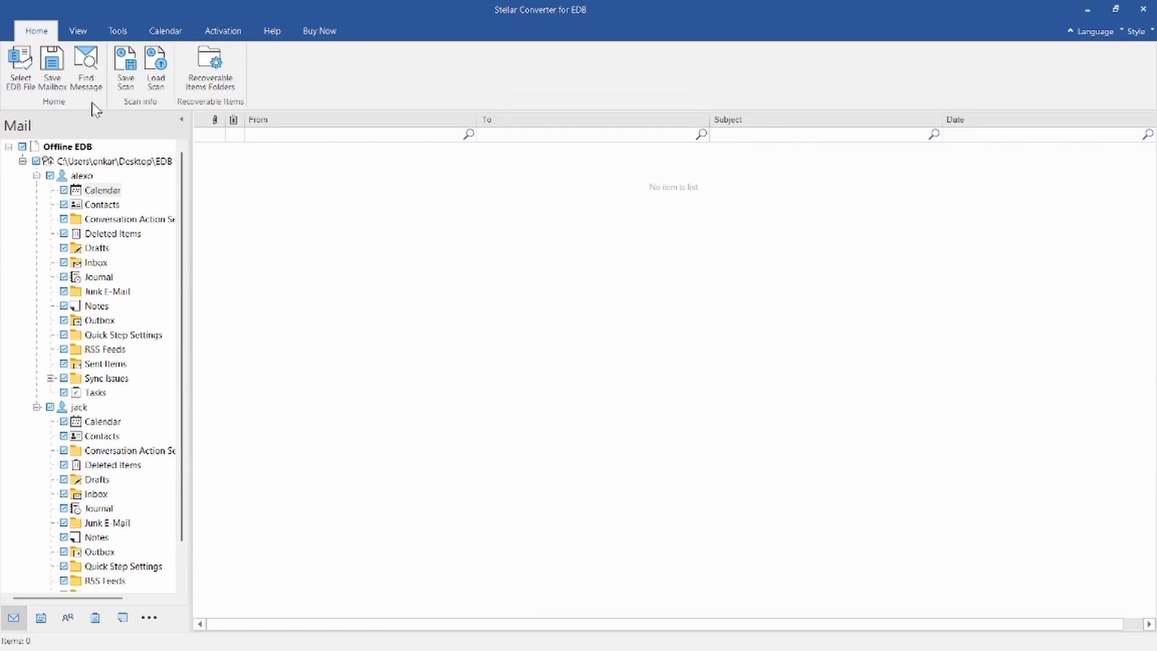
In Stellar Converter for EDB, search the mailboxes for messages by the sender's name and open the first result's context options
left_click(84, 82)
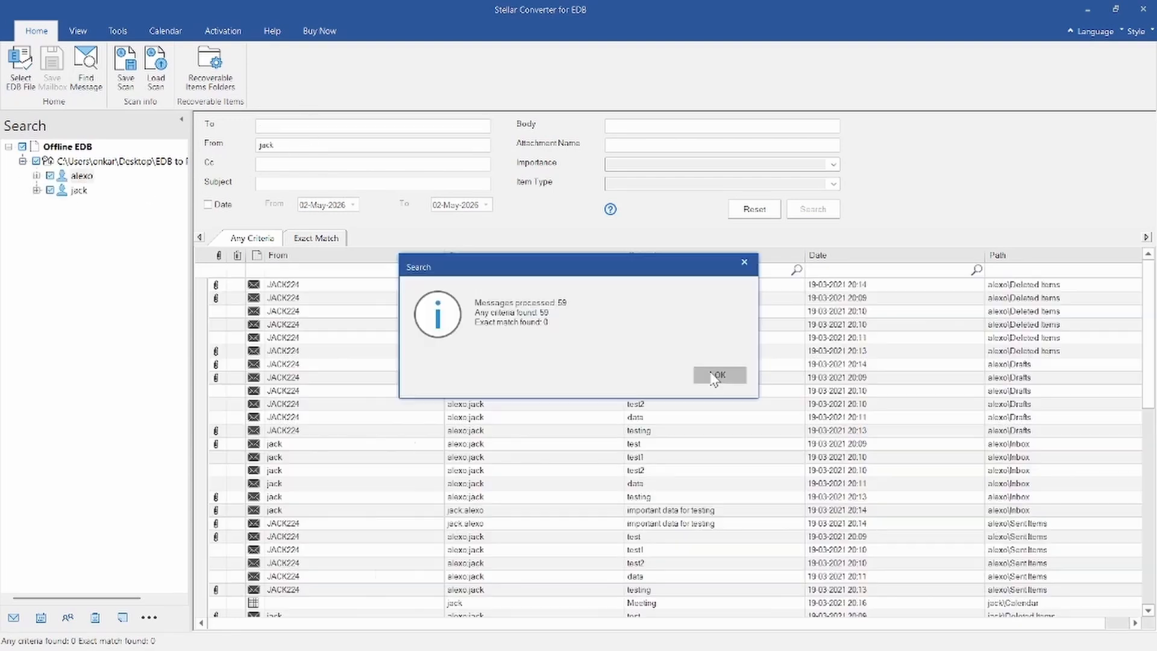
left_click(711, 374)
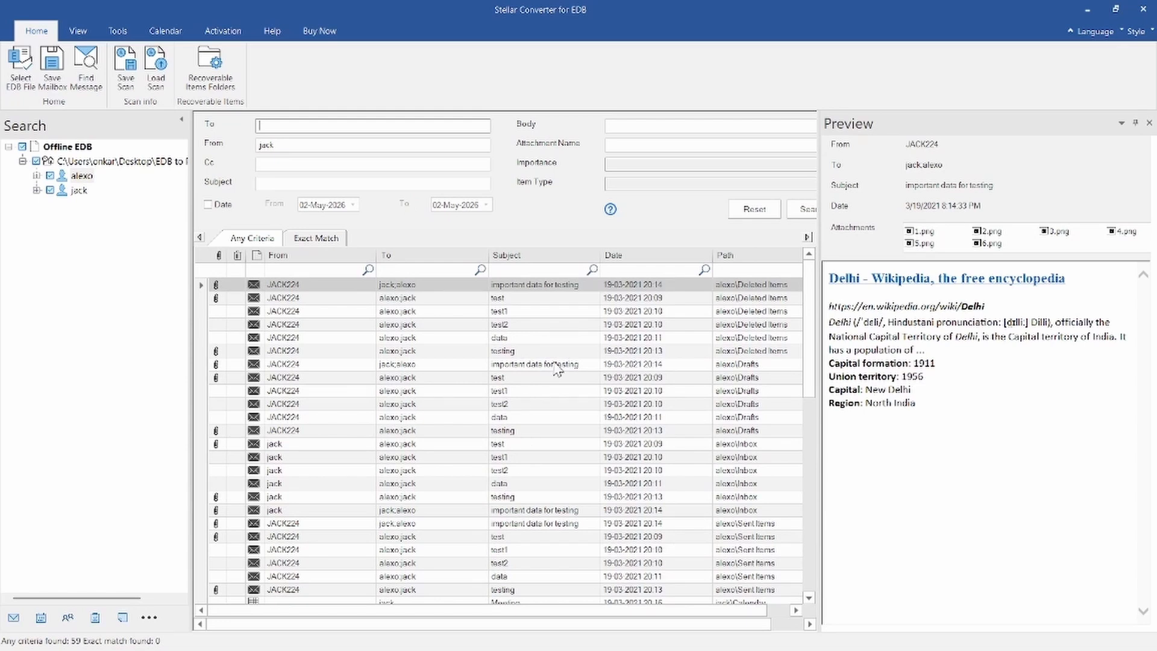
right_click(338, 287)
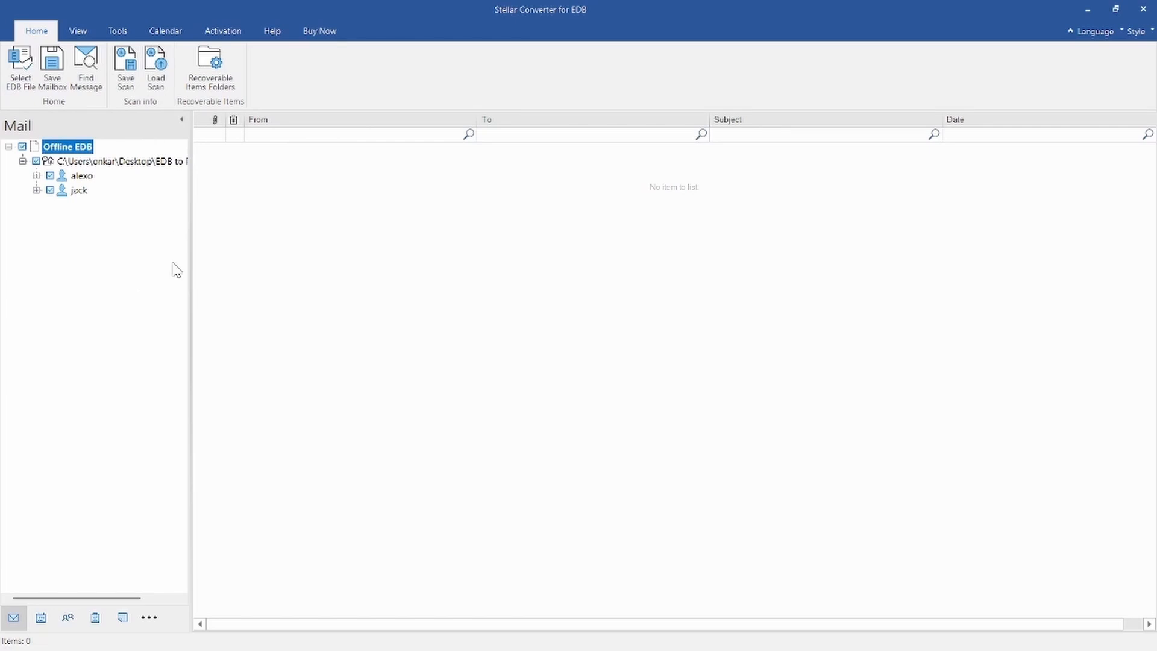
left_click(123, 246)
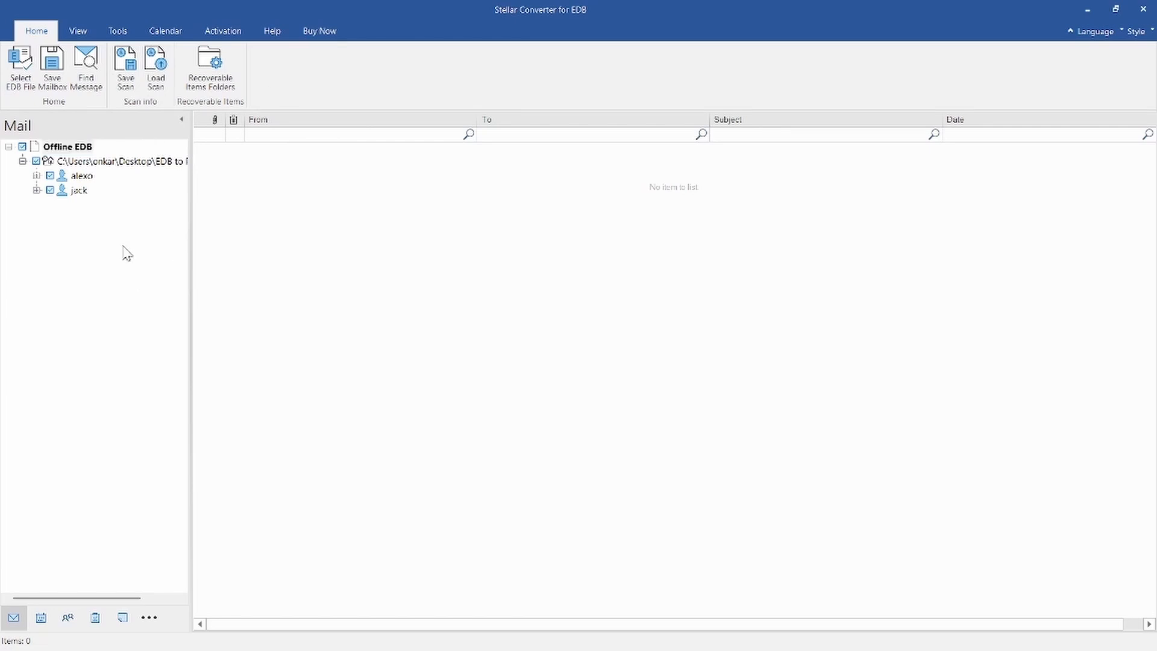